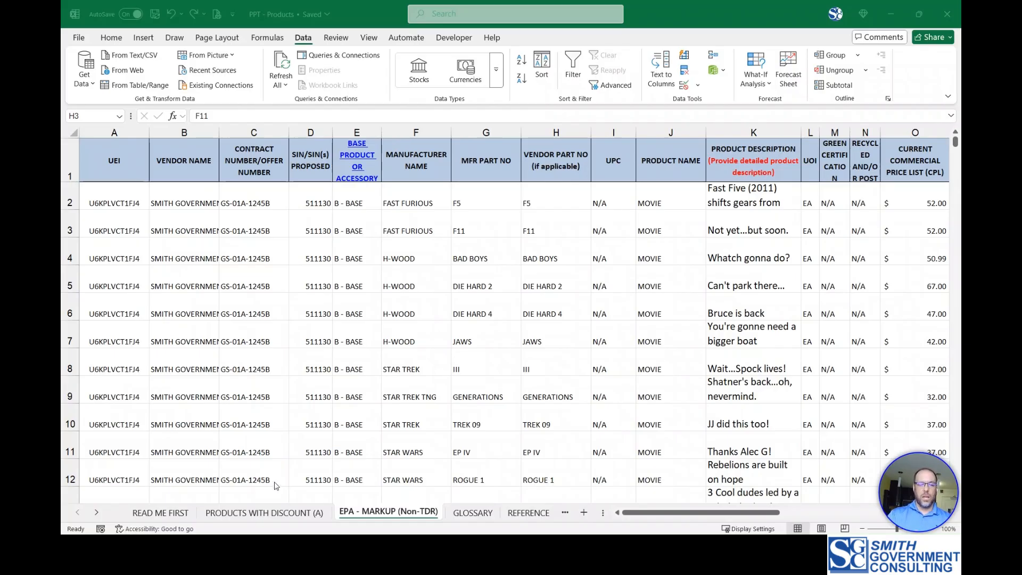
Open the VLOOKUP sheet of the Formulas workbook and examine its row 3 input cells and the formula in H3.
left_click_drag(644, 13, 63, 208)
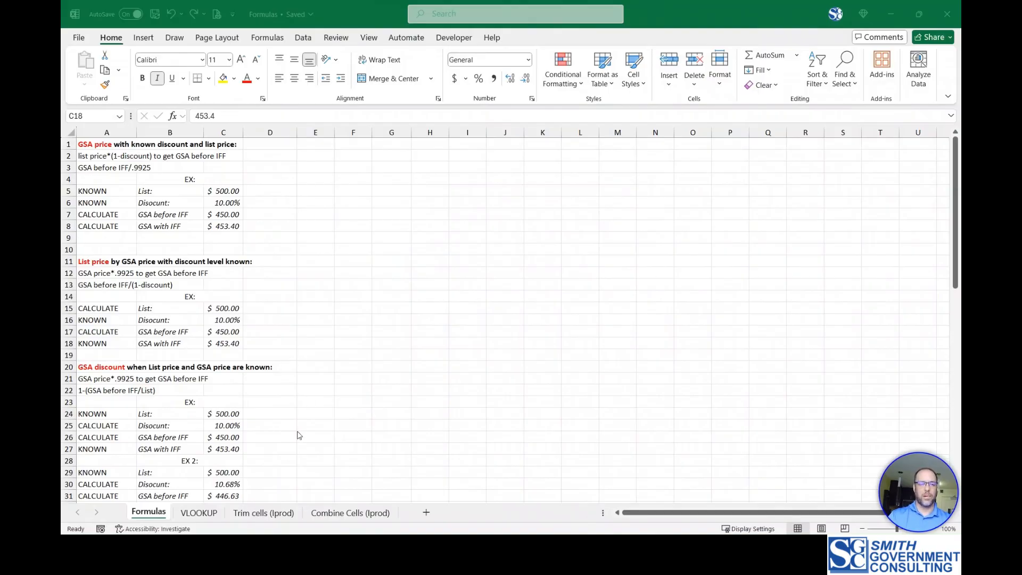
left_click(212, 515)
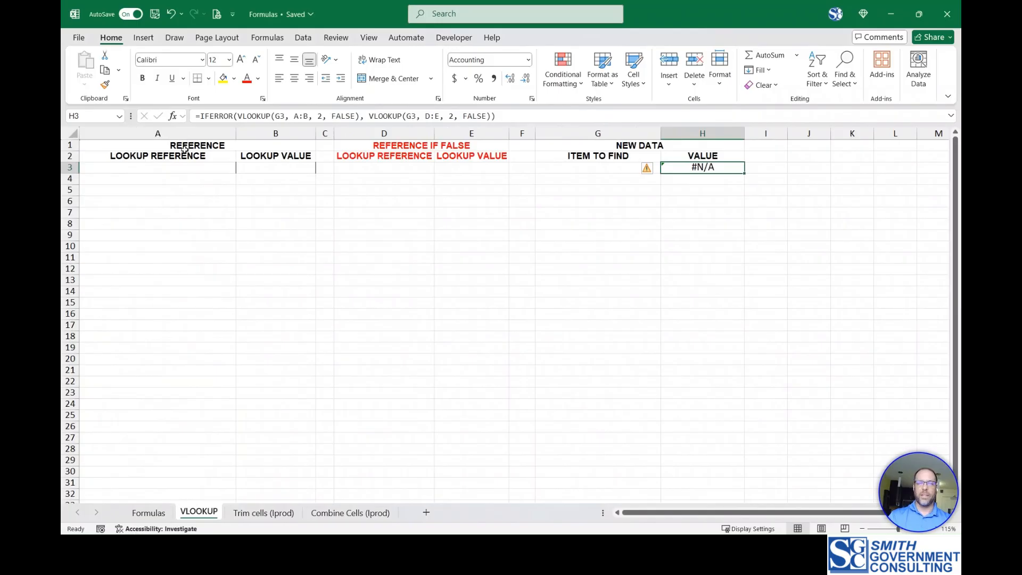
left_click(185, 169)
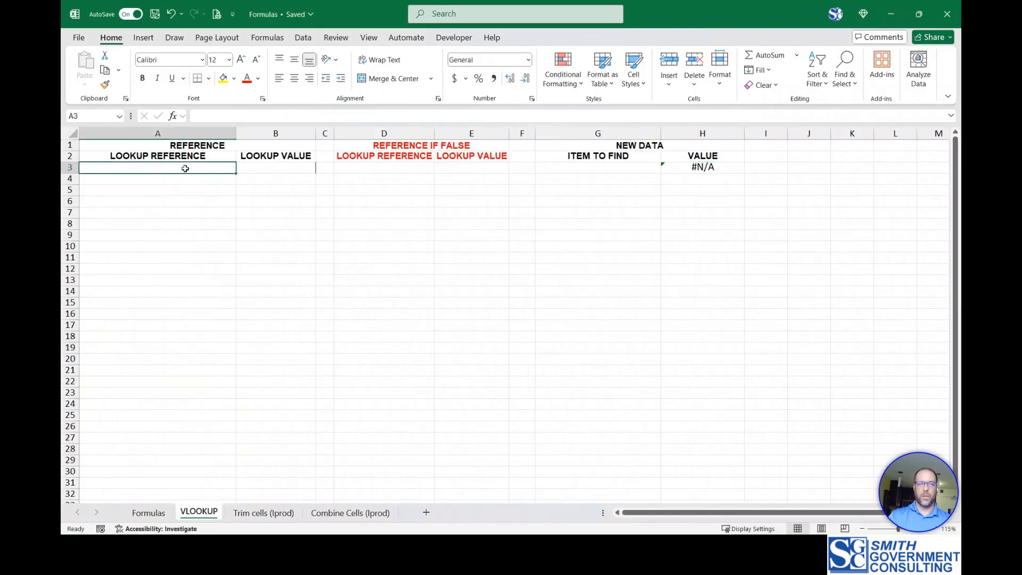
key("Tab")
key("Tab")
key("Tab")
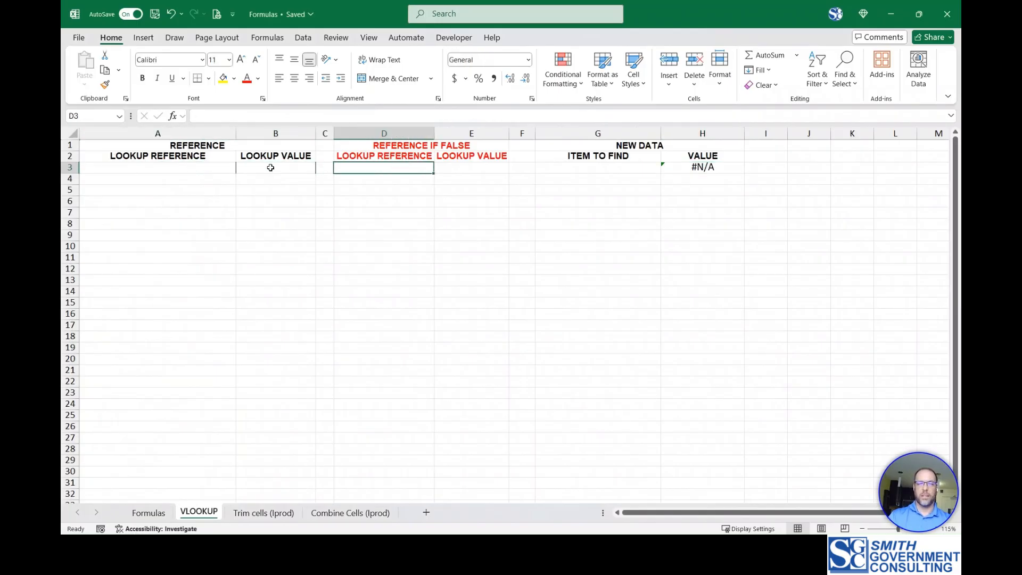
key("Tab")
key("Tab")
key("Tab")
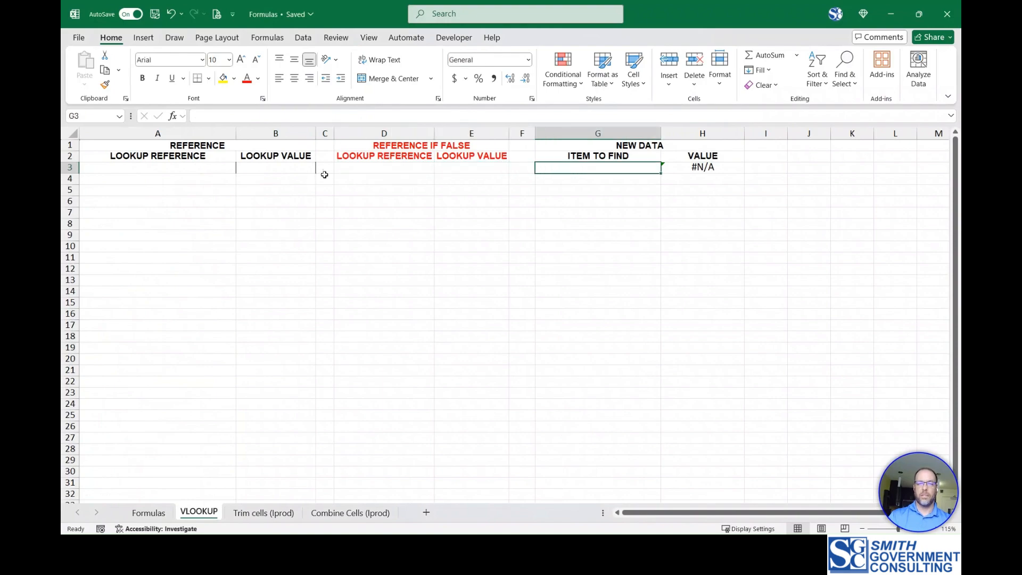
key("Tab")
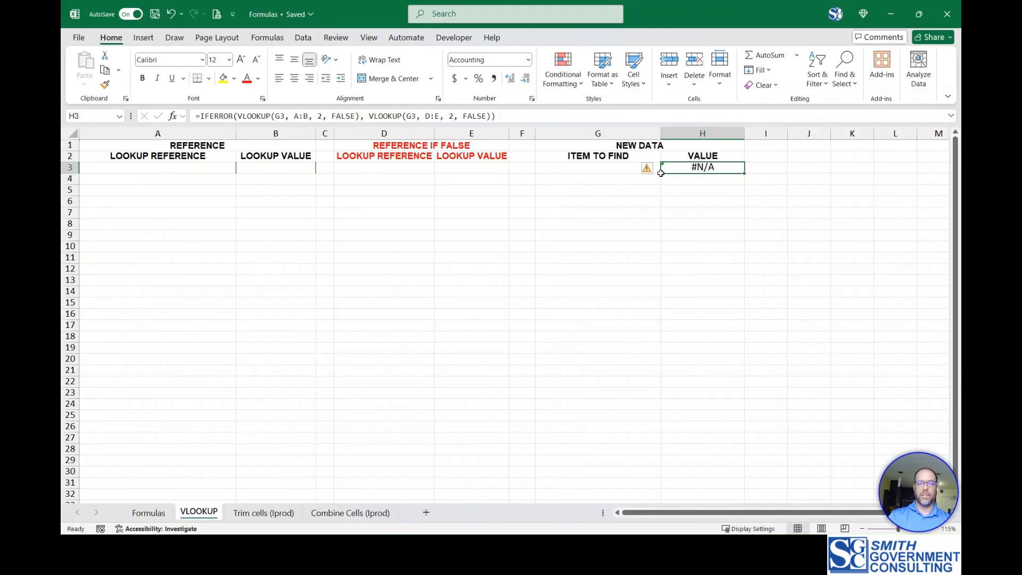
In the PPT - Products workbook, copy the manufacturer part numbers in H2:H101 of the PRODUCTS WITH DISCOUNT (A) sheet.
left_click_drag(373, 573, 376, 2)
left_click(251, 513)
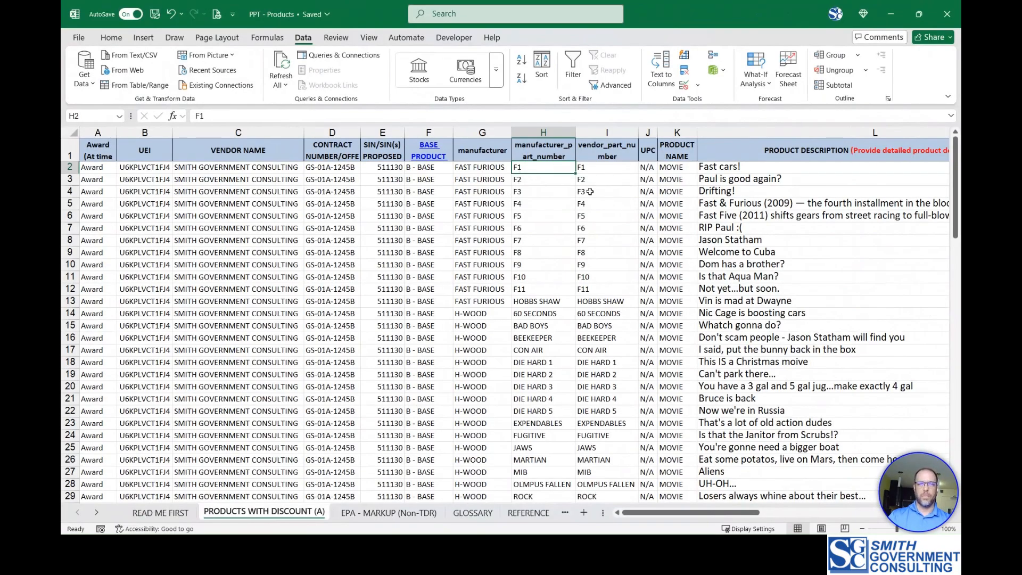
scroll(560, 228, "down", 1)
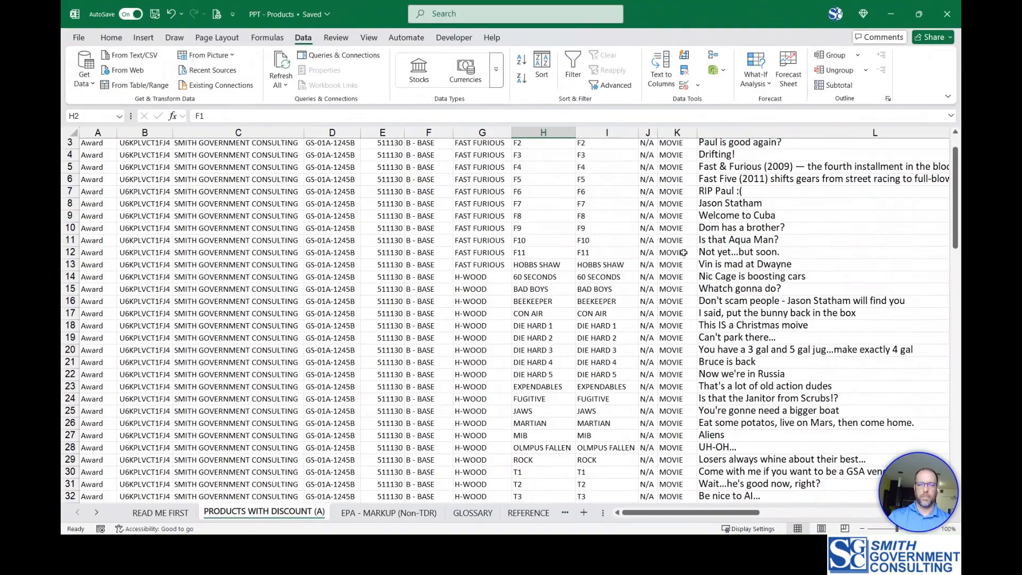
scroll(562, 278, "down", 20)
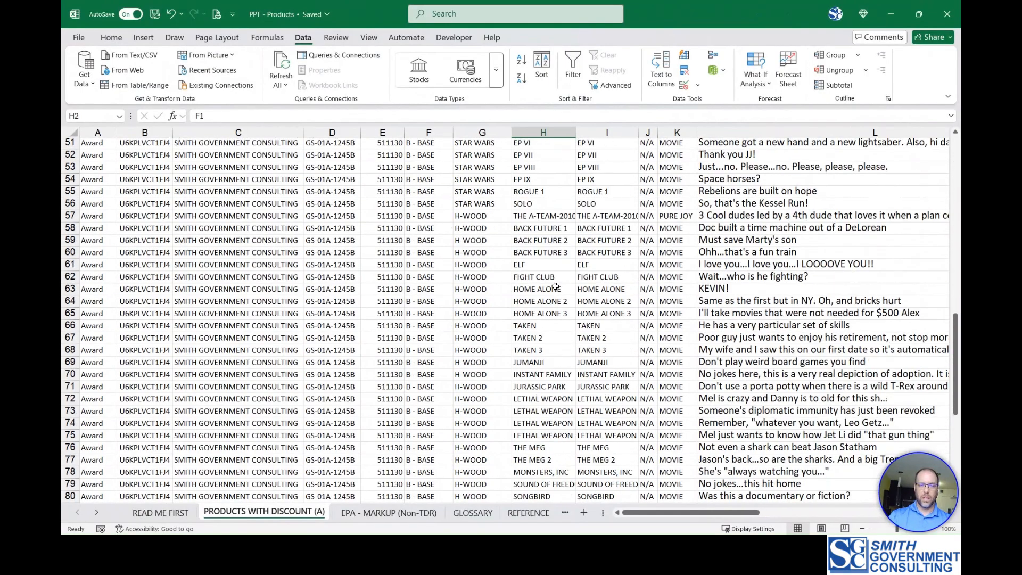
scroll(553, 290, "down", 6)
left_click(533, 313, "shift")
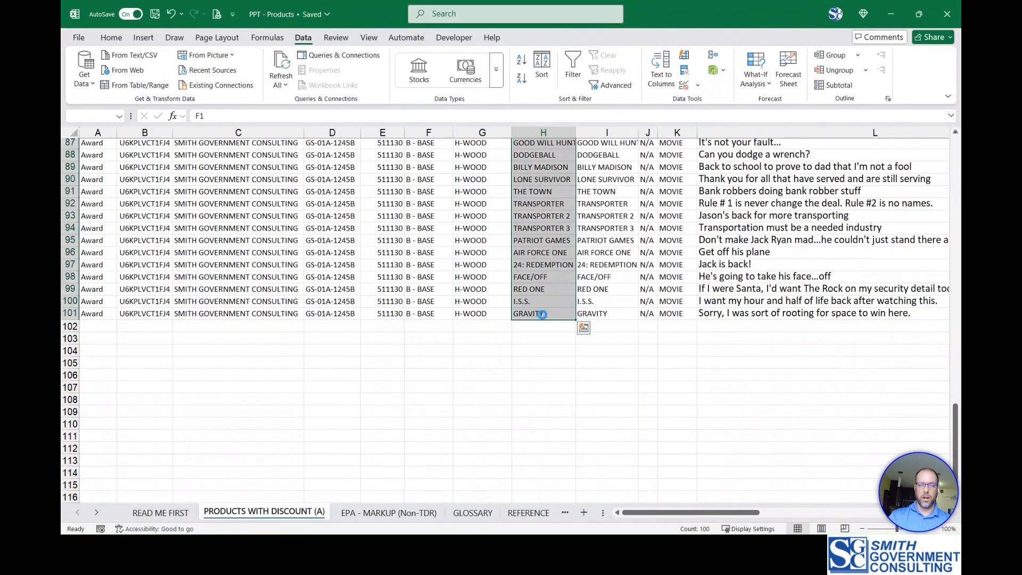
key("ctrl+c")
Paste the copied part numbers into the Formulas workbook's VLOOKUP sheet, starting at D3 and again at G3.
left_click_drag(692, 13, 61, 298)
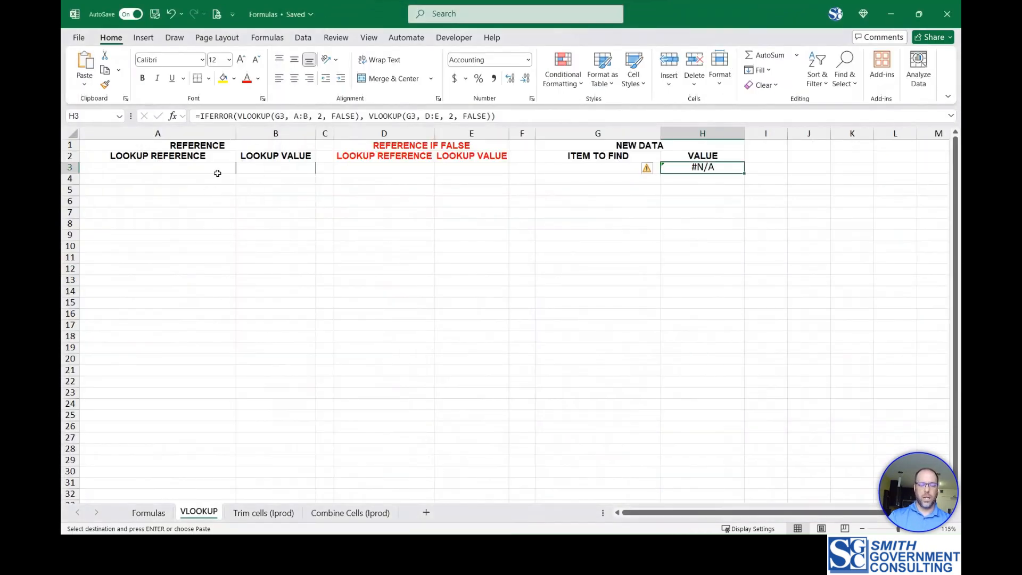
left_click(372, 168)
key("ctrl+v")
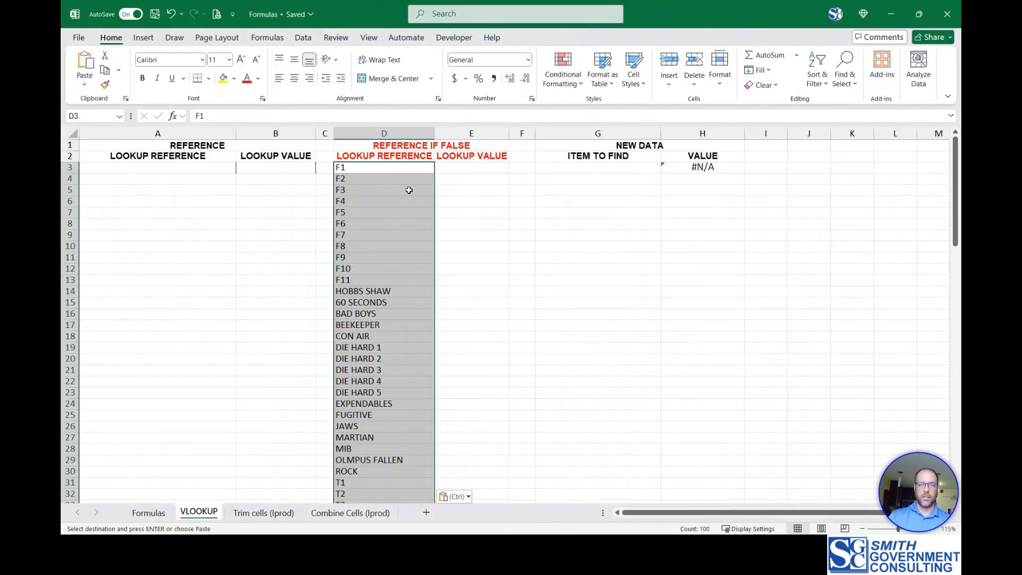
left_click(588, 170)
key("ctrl+v")
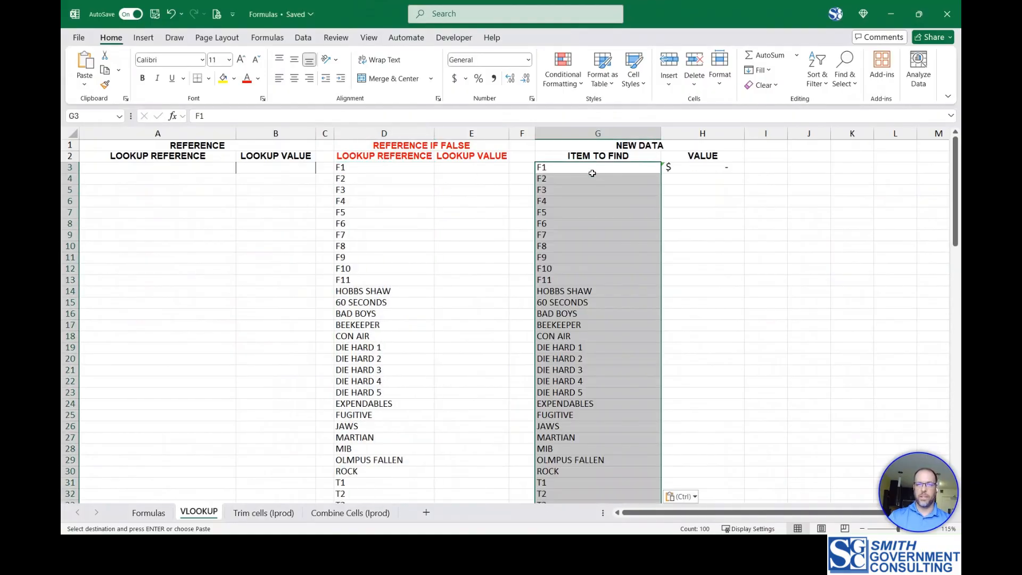
Copy the commercial price list values P2:P101 from PRODUCTS WITH DISCOUNT (A) into the VLOOKUP sheet's red LOOKUP VALUE column, starting at E3.
key("alt+Tab")
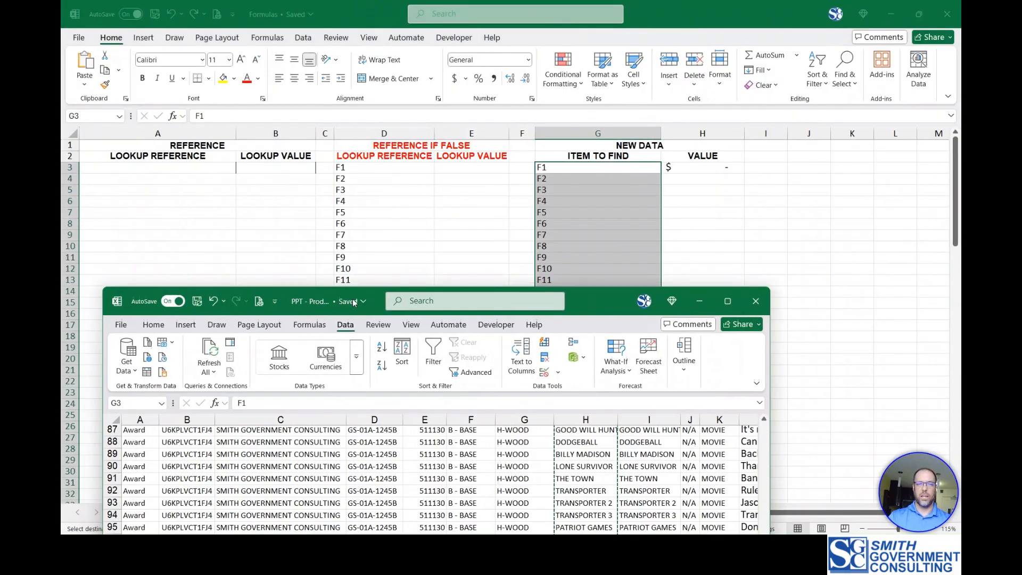
left_click_drag(645, 513, 709, 511)
left_click(778, 317)
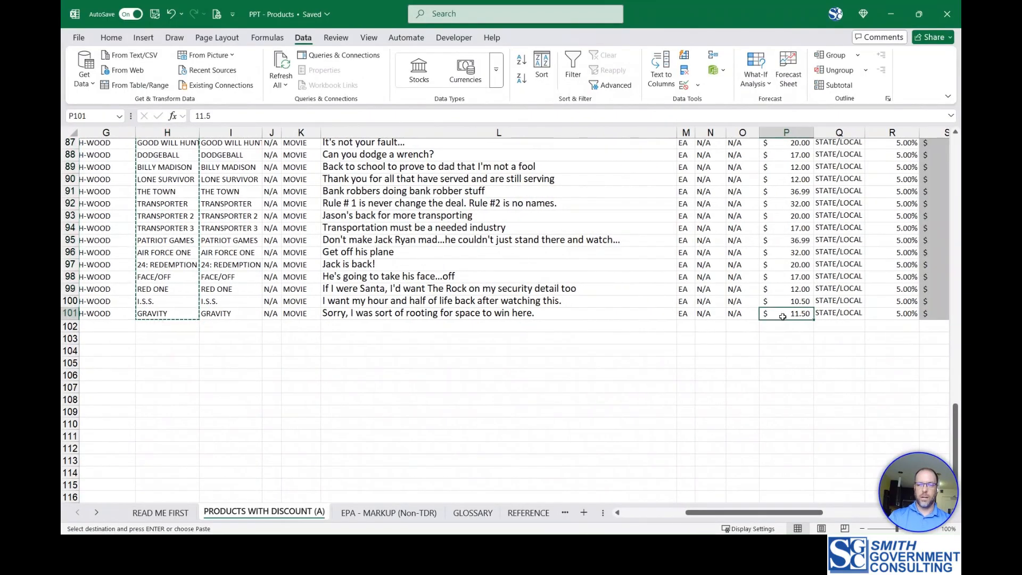
scroll(799, 240, "up", 20)
left_click(793, 165, "shift")
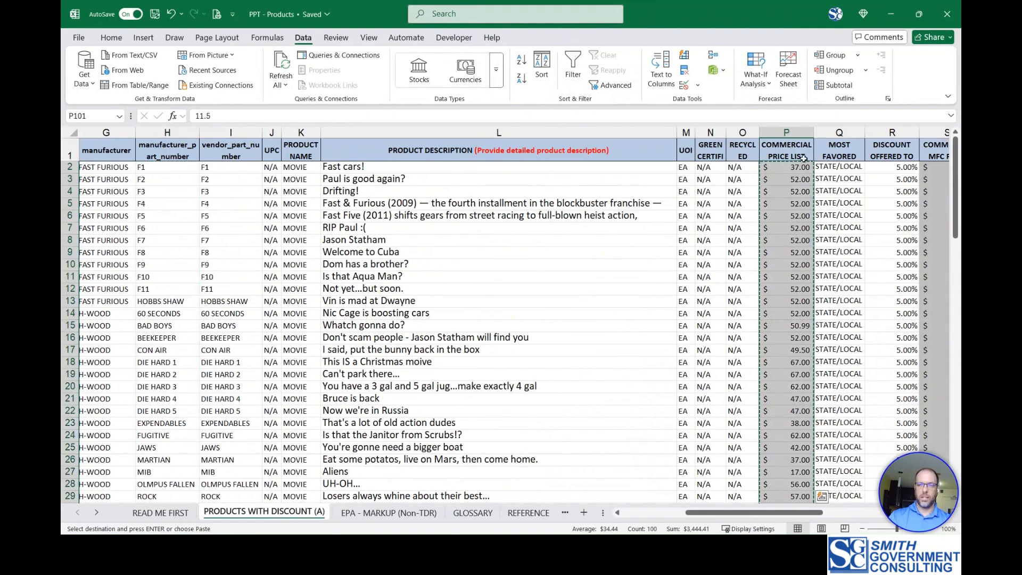
key("ctrl+c")
left_click_drag(673, 21, 61, 298)
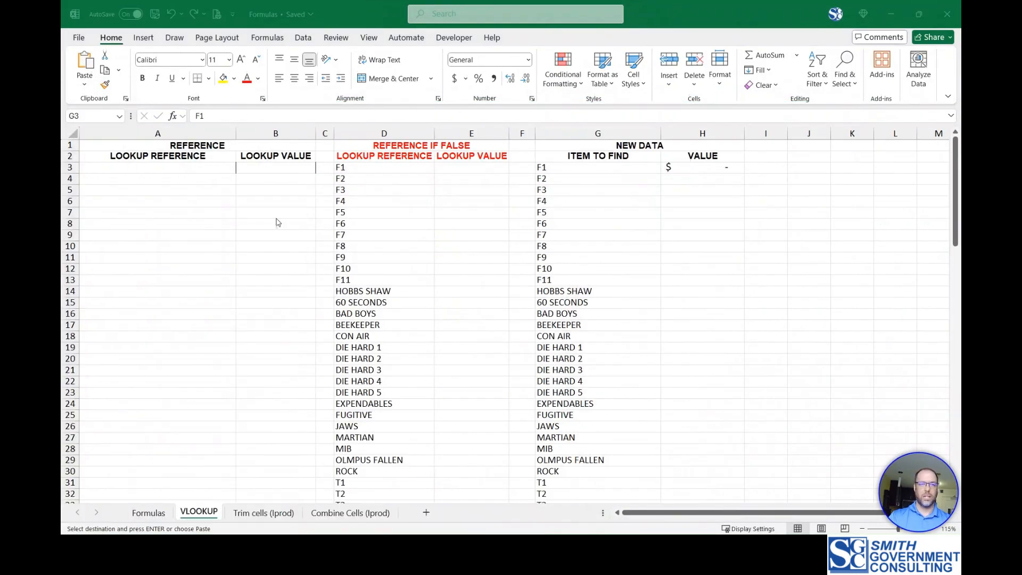
key("ctrl+shift+Down")
left_click(473, 167)
key("ctrl+v")
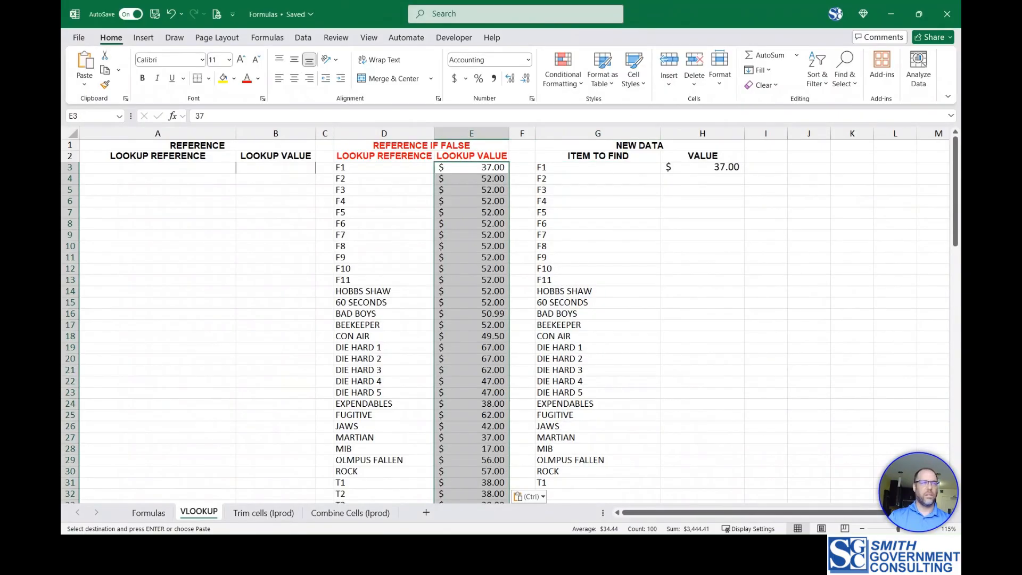
Copy the MFR part numbers G2:G19 from the EPA - MARKUP (Non-TDR) sheet into the VLOOKUP sheet's first LOOKUP REFERENCE column, starting at A3.
left_click_drag(62, 114, 388, 1)
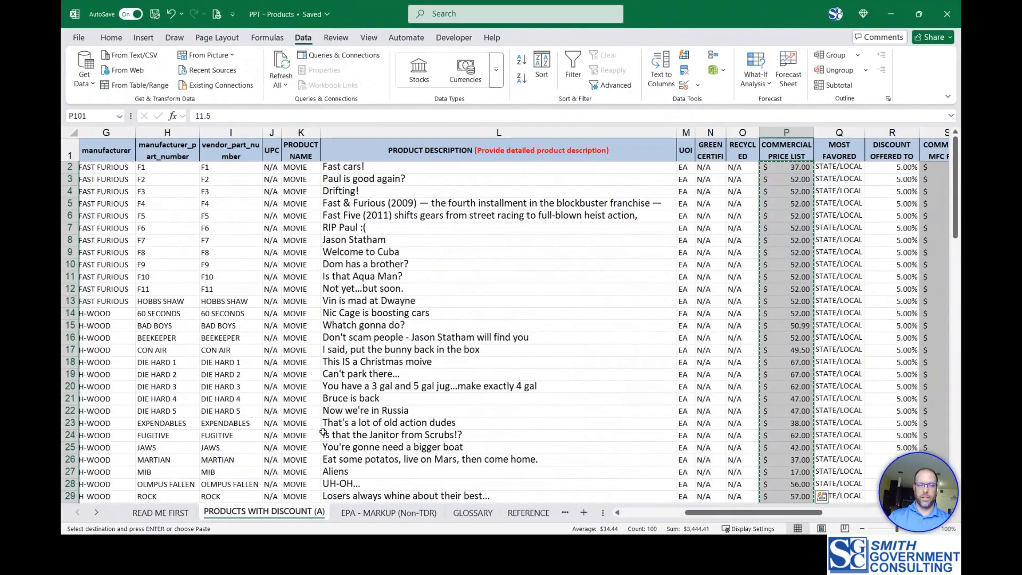
left_click(367, 511)
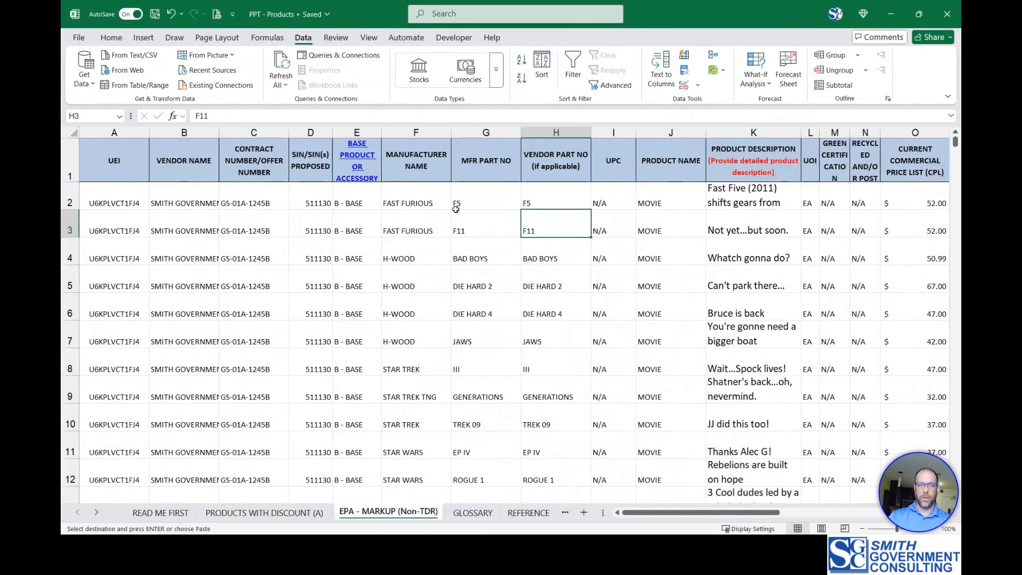
left_click(480, 197)
scroll(480, 230, "down", 3)
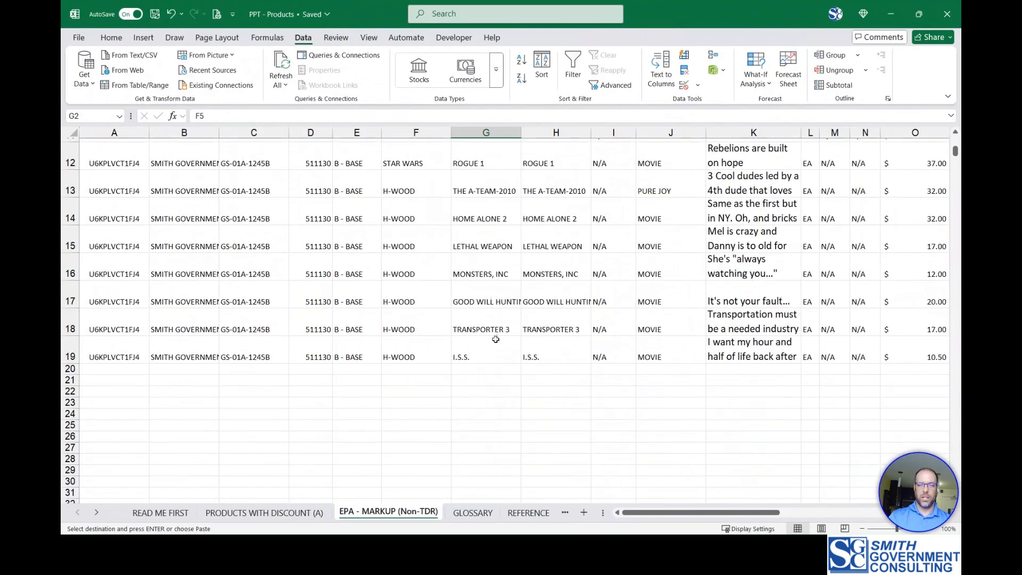
left_click(496, 346, "shift")
key("ctrl+c")
left_click_drag(660, 15, 61, 102)
left_click(221, 173)
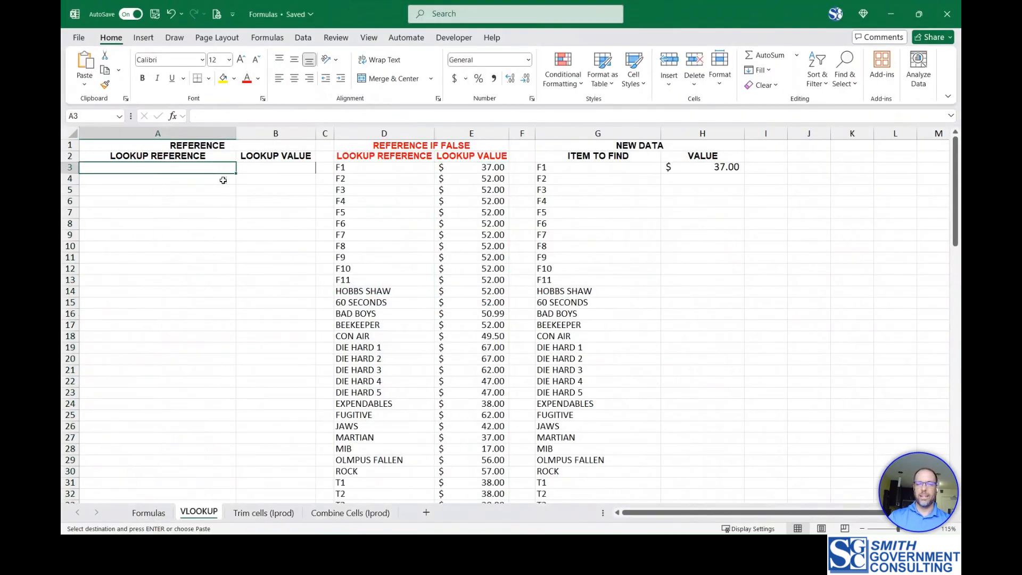
key("ctrl+v")
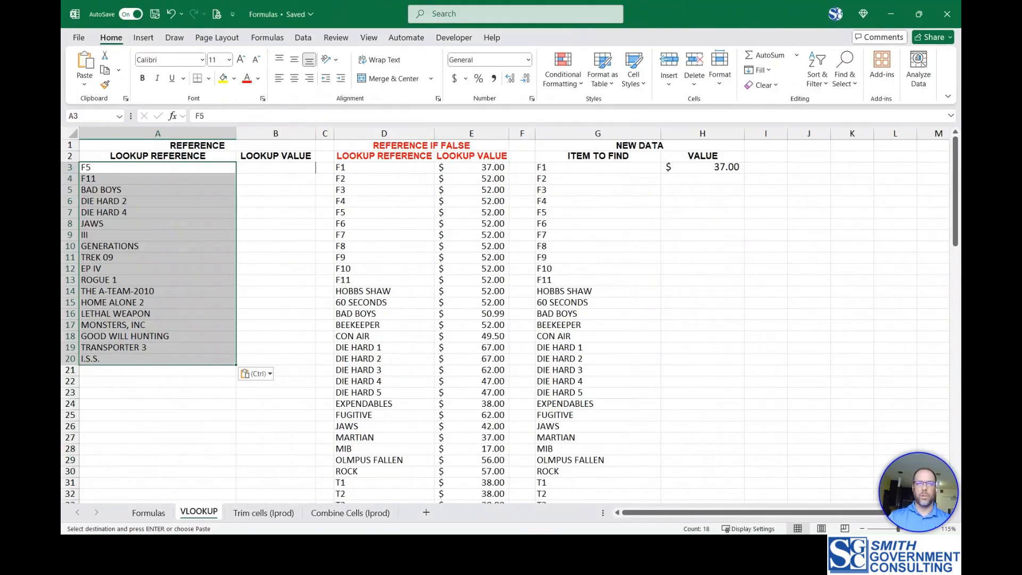
Copy the new commercial price list values P2:P19 from EPA - MARKUP (Non-TDR) into the VLOOKUP sheet's first LOOKUP VALUE column, starting at B3.
key("alt+Tab")
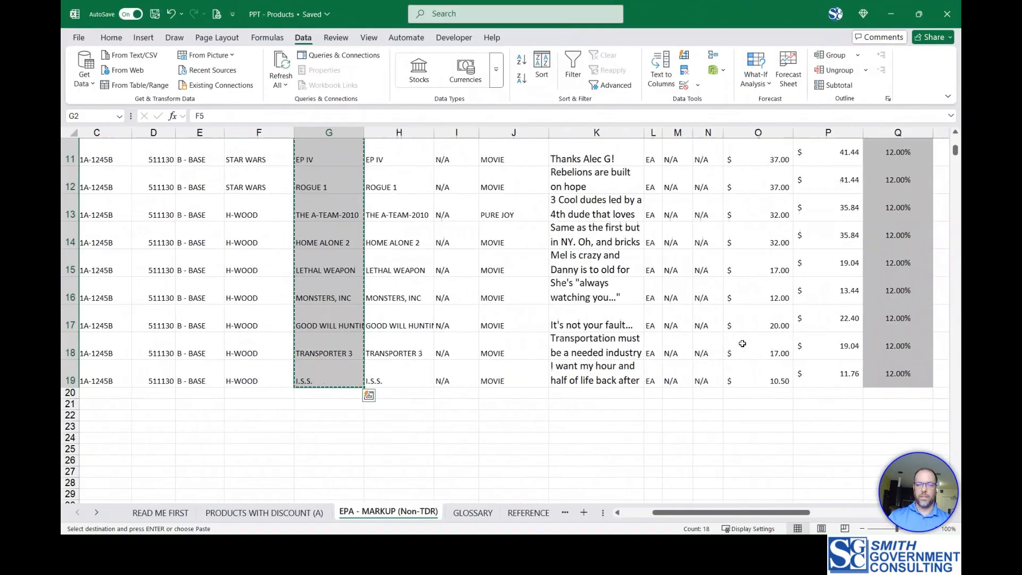
scroll(742, 345, "right", 1)
left_click(719, 368)
scroll(713, 364, "up", 4)
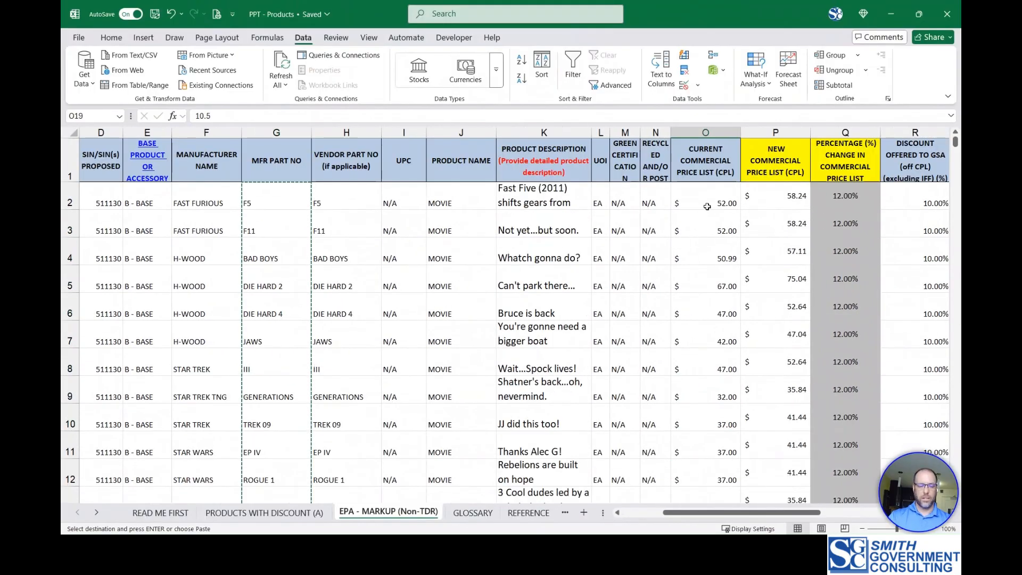
left_click(773, 199)
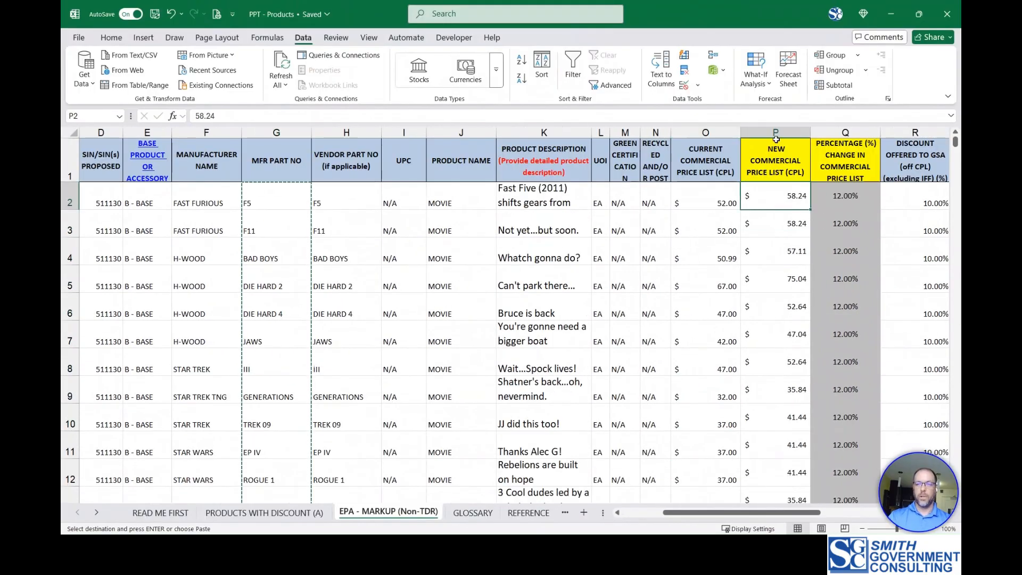
scroll(787, 234, "down", 3)
left_click(796, 383, "shift")
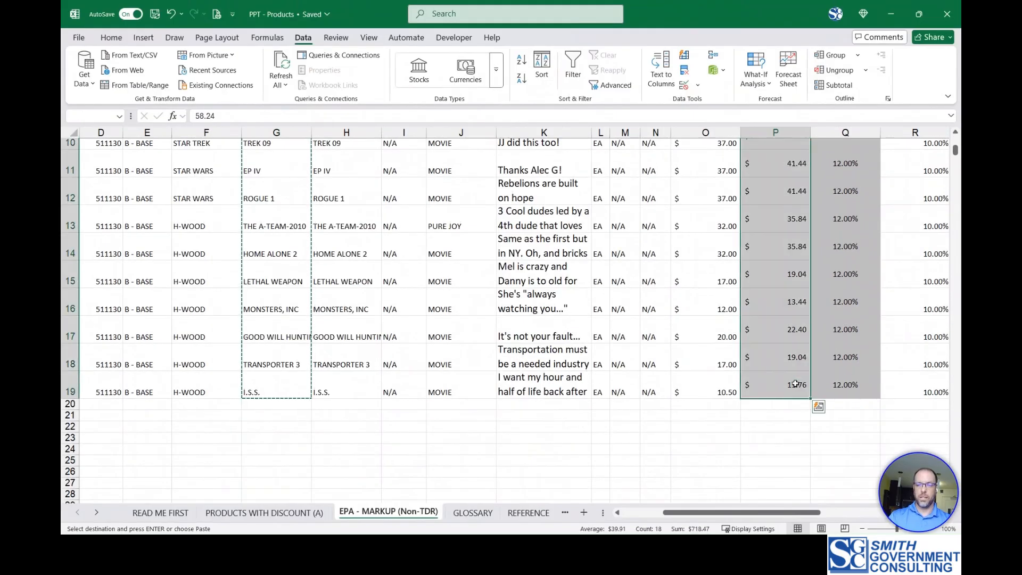
key("ctrl+c")
left_click_drag(698, 15, 101, 532)
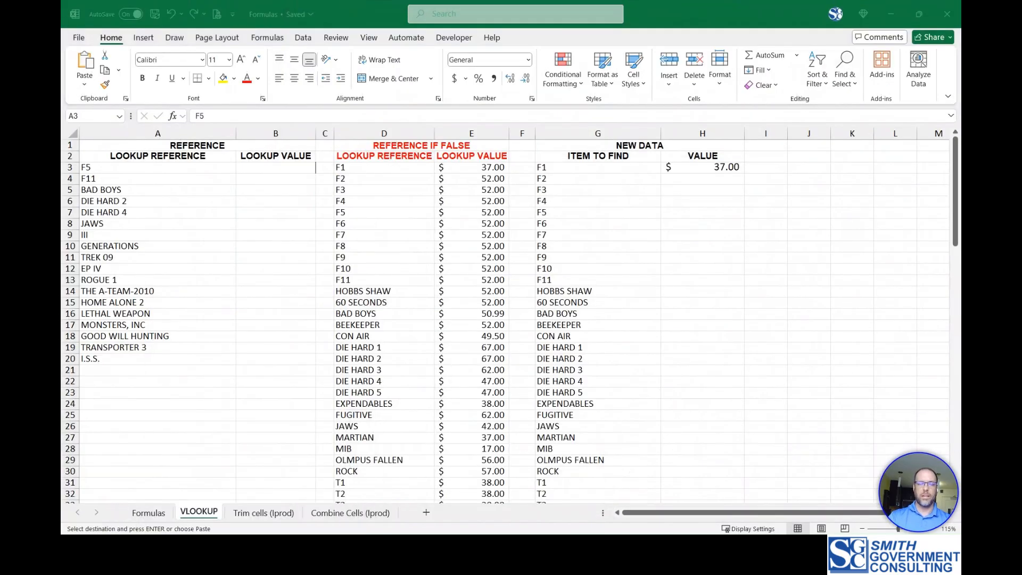
left_click(269, 167)
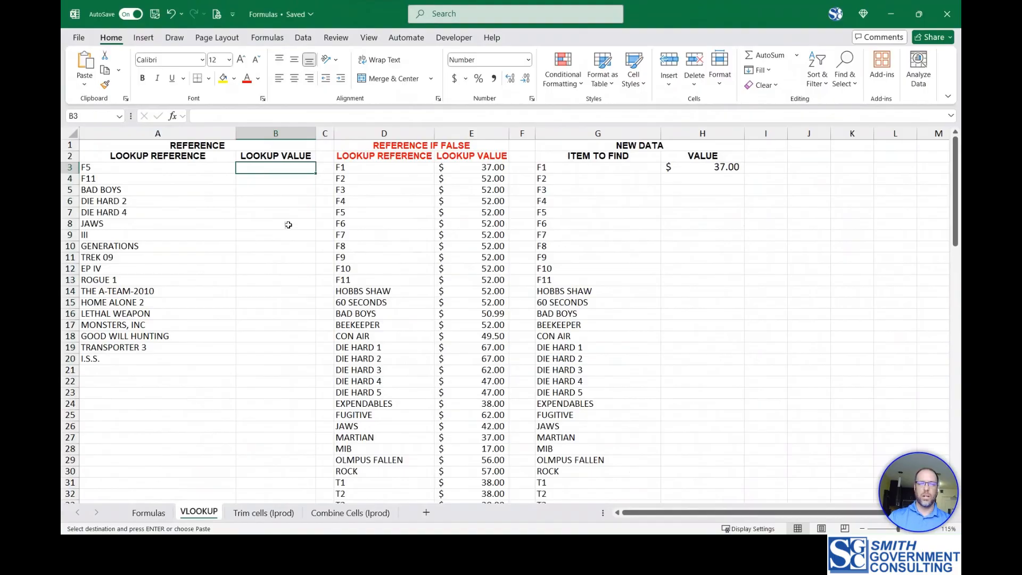
key("ctrl+v")
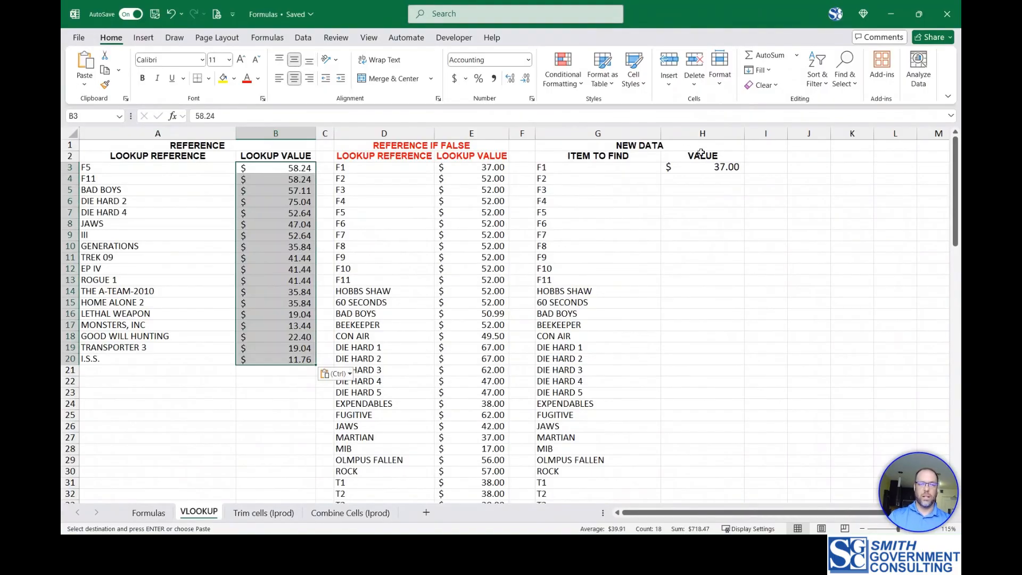
Fill the H3 lookup formula down the VALUE column for all listed items, and compare item F5's reference price with its result.
left_click(723, 168)
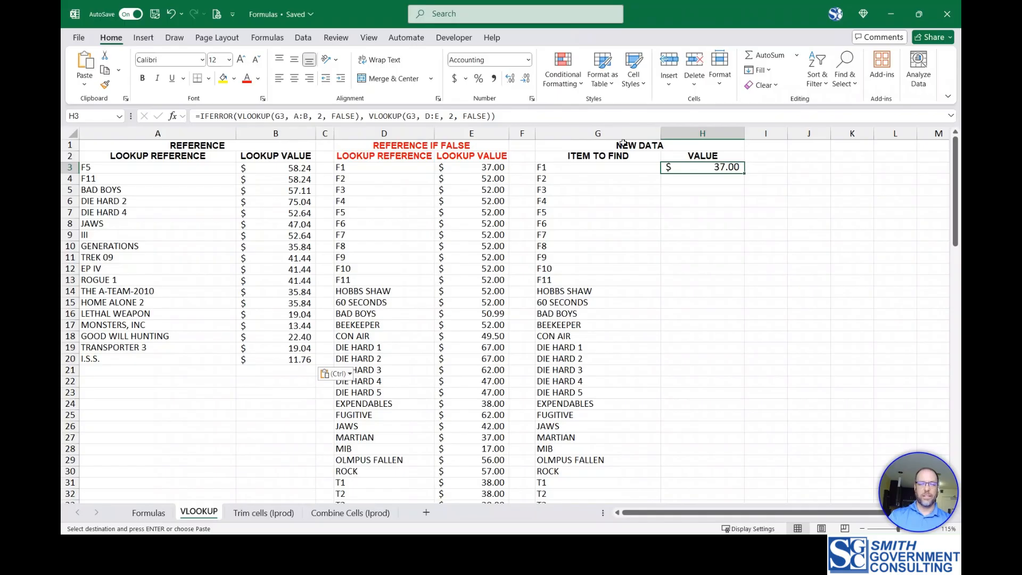
double_click(744, 175)
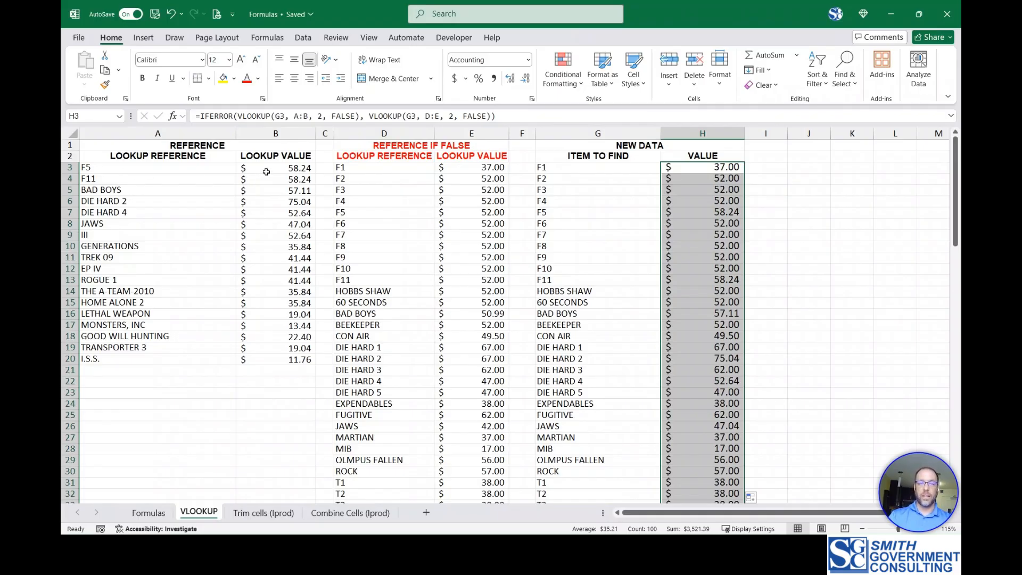
left_click(358, 213)
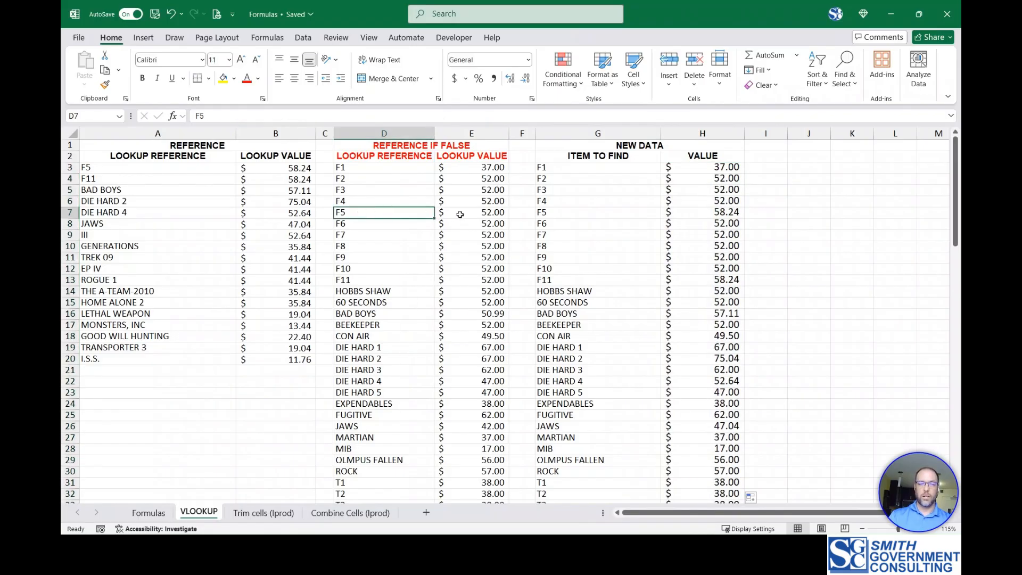
left_click(460, 214)
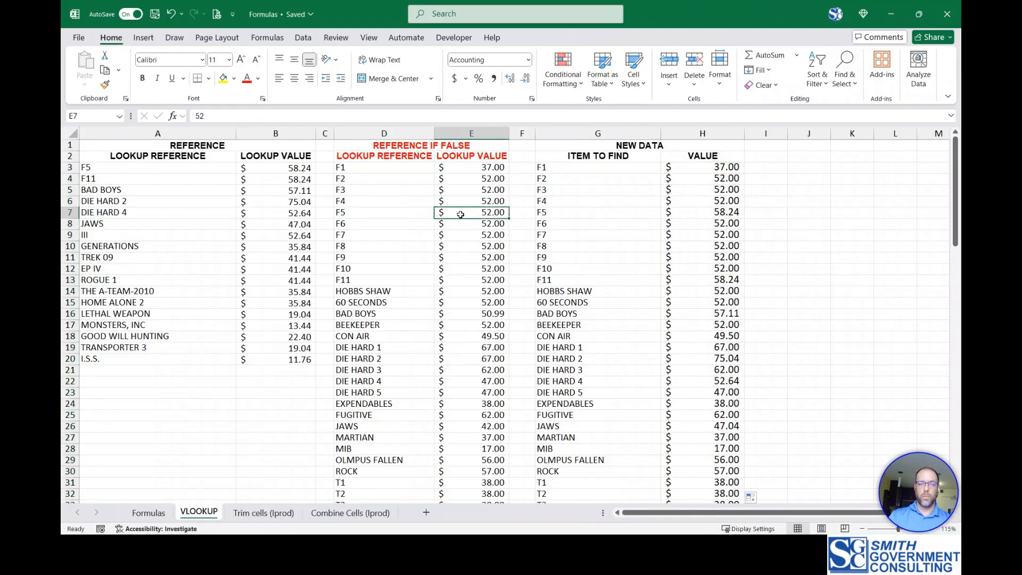
left_click(693, 213)
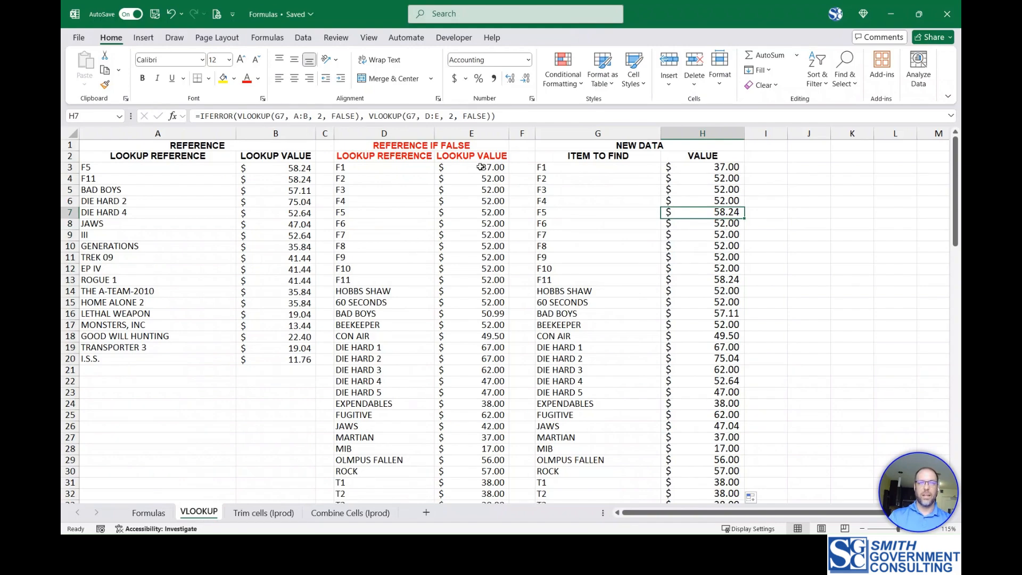
Copy the VALUE results from H3 down in the VLOOKUP sheet and paste them as values into COMMERCIAL PRICE LIST on PRODUCTS WITH DISCOUNT (A), starting at P2.
left_click(481, 168)
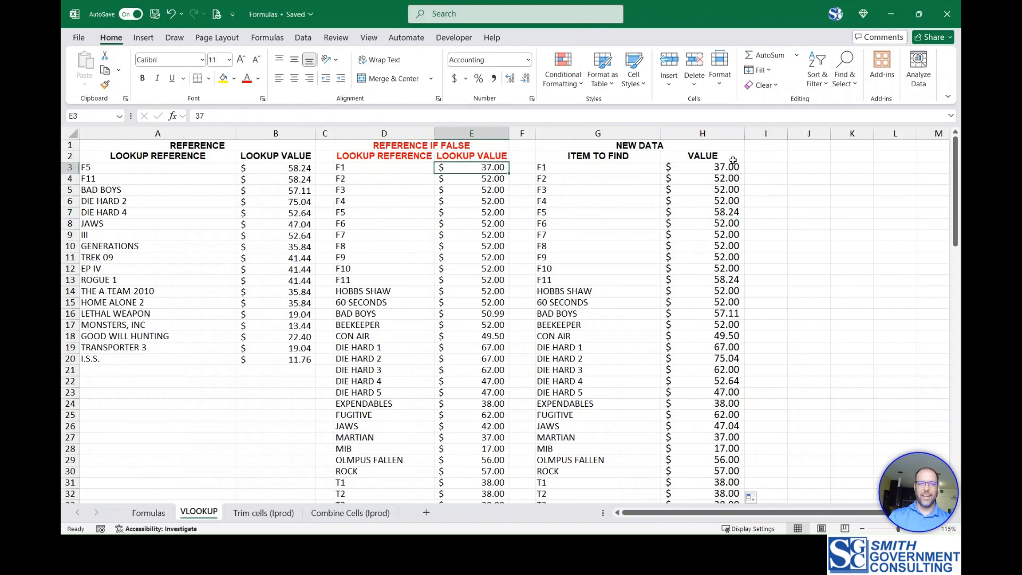
left_click(733, 167)
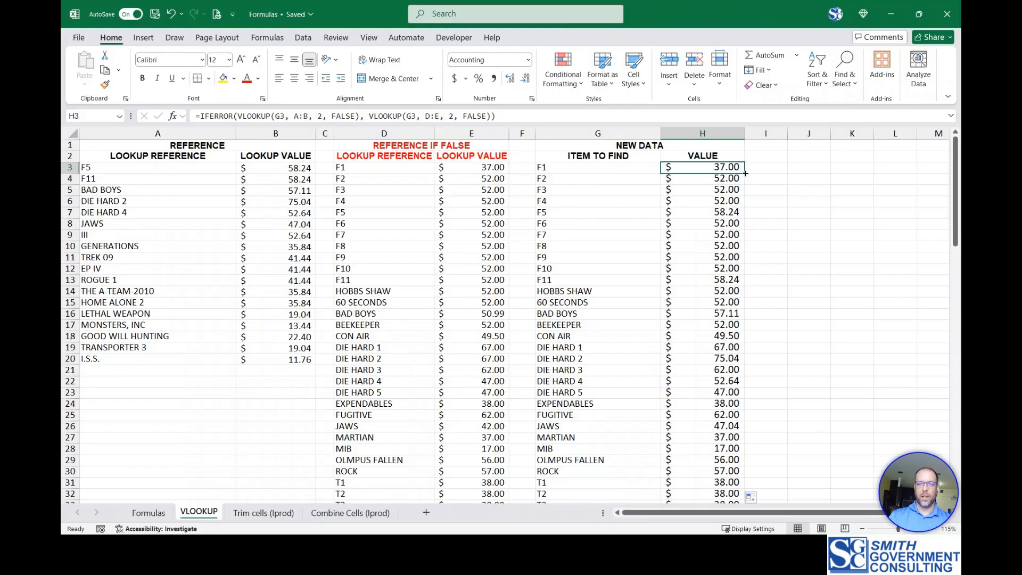
double_click(745, 173)
key("ctrl+c")
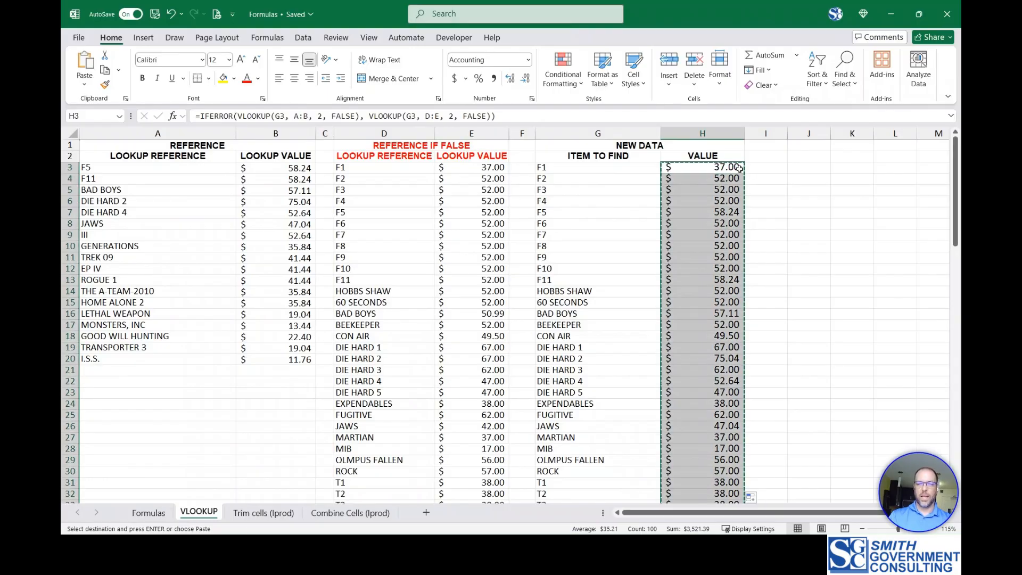
key("alt+Tab")
left_click_drag(613, 344, 533, 2)
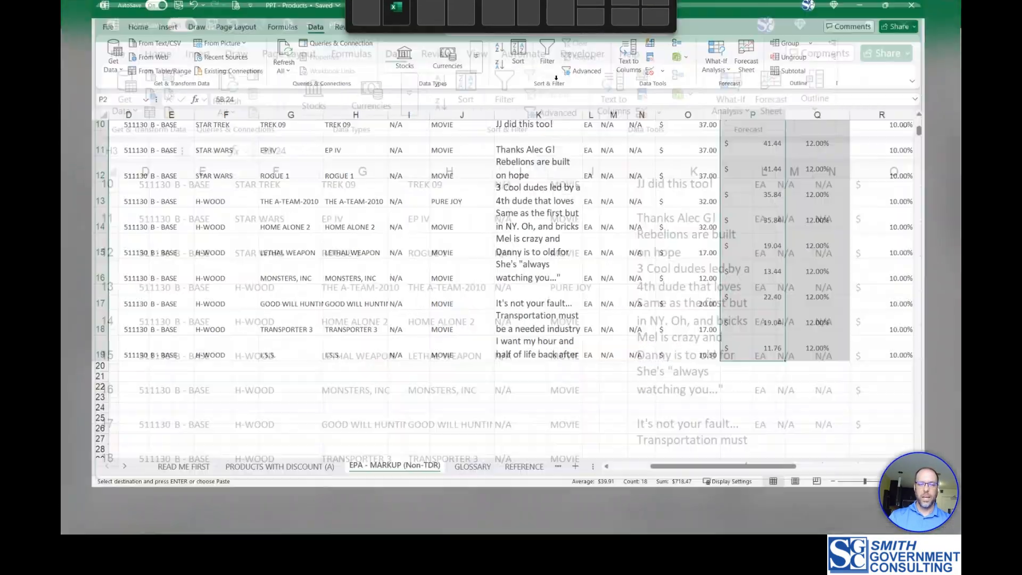
left_click(283, 512)
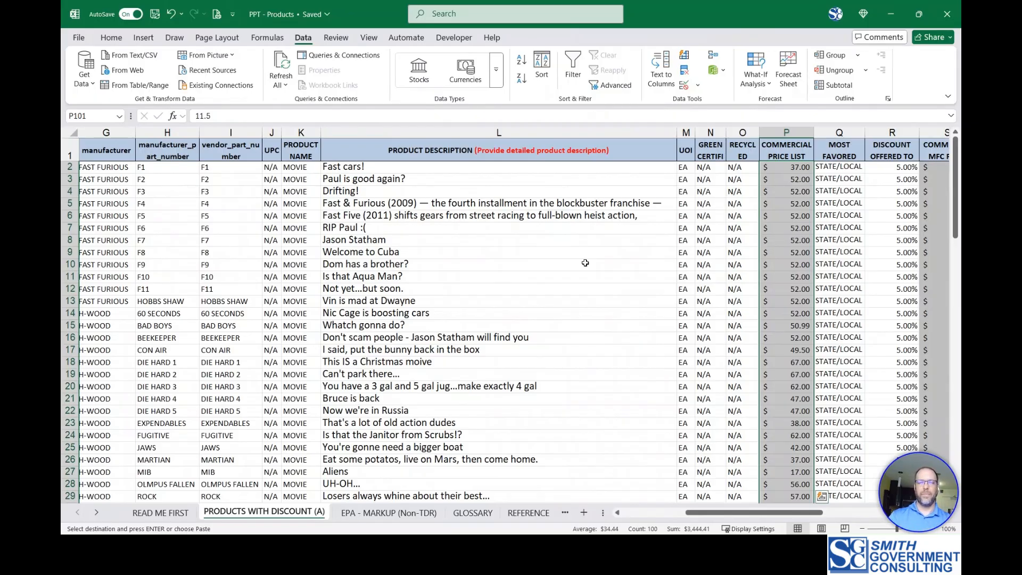
left_click(794, 168)
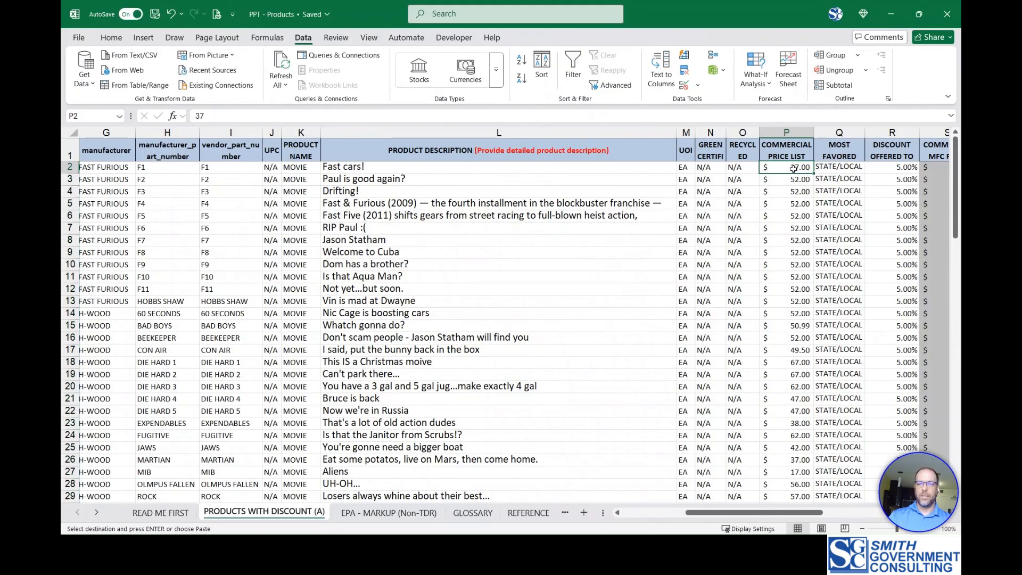
right_click(793, 168)
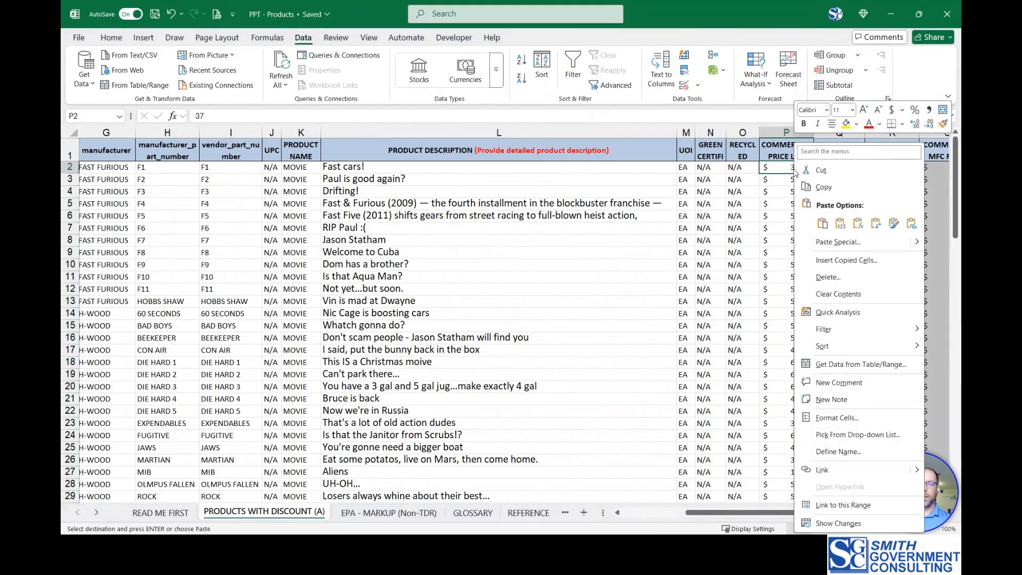
left_click(840, 227)
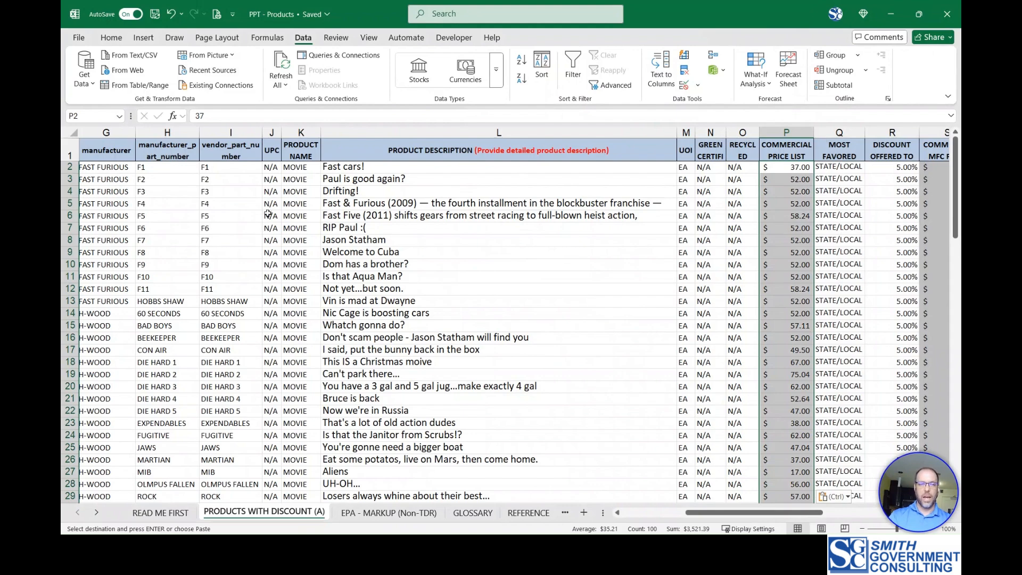
Check the updated commercial price list value for part F5 along row 6 of PRODUCTS WITH DISCOUNT (A).
left_click(230, 217)
key("Right")
key("Right")
key("Right")
key("Right")
key("Right")
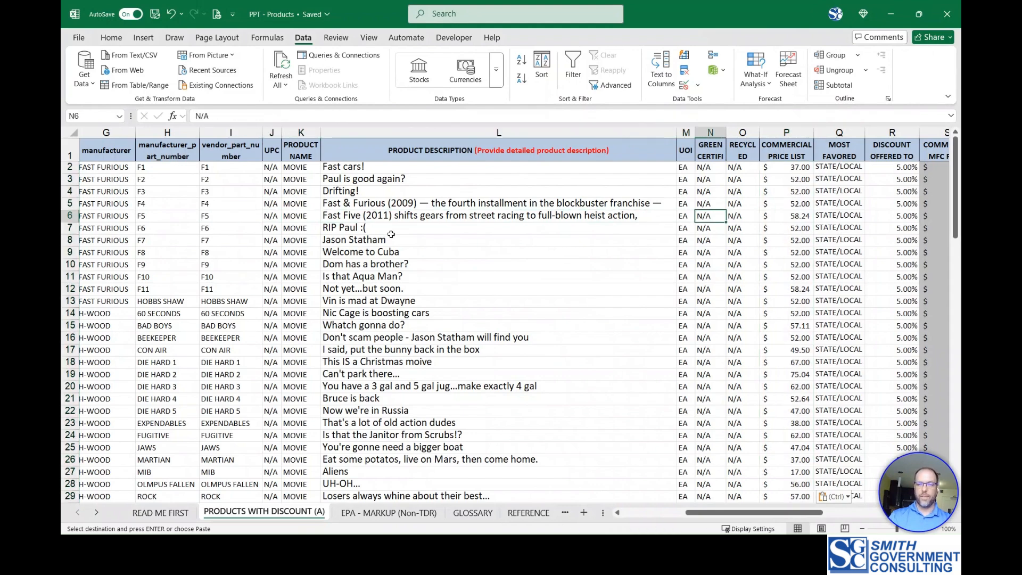
key("Right")
key("Right")
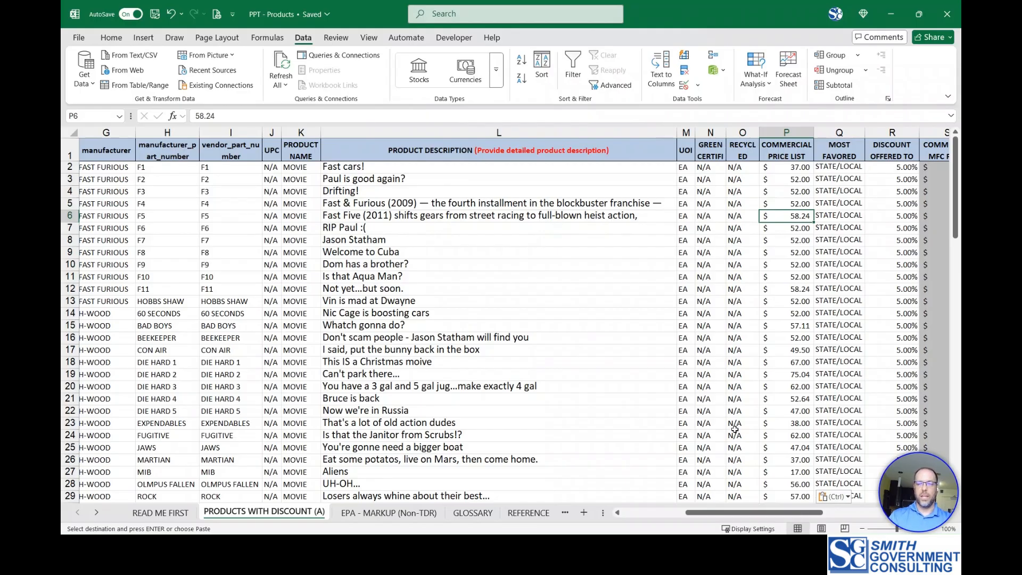
Examine part F5's commercial MFC price, discount difference and discount price calculations in row 6.
scroll(740, 415, "right", 3)
scroll(742, 407, "right", 6)
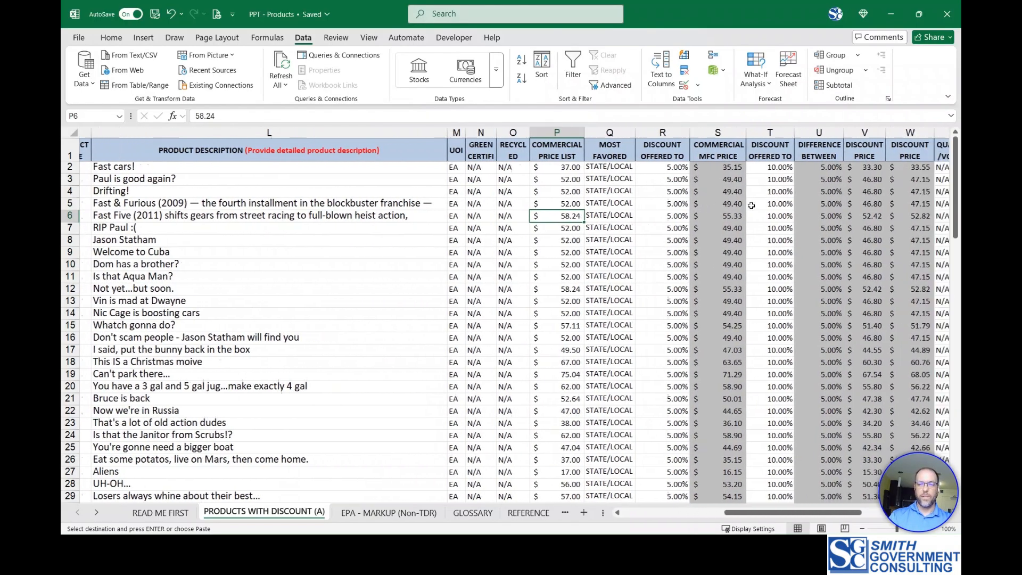
left_click(715, 213)
key("Right")
key("Right")
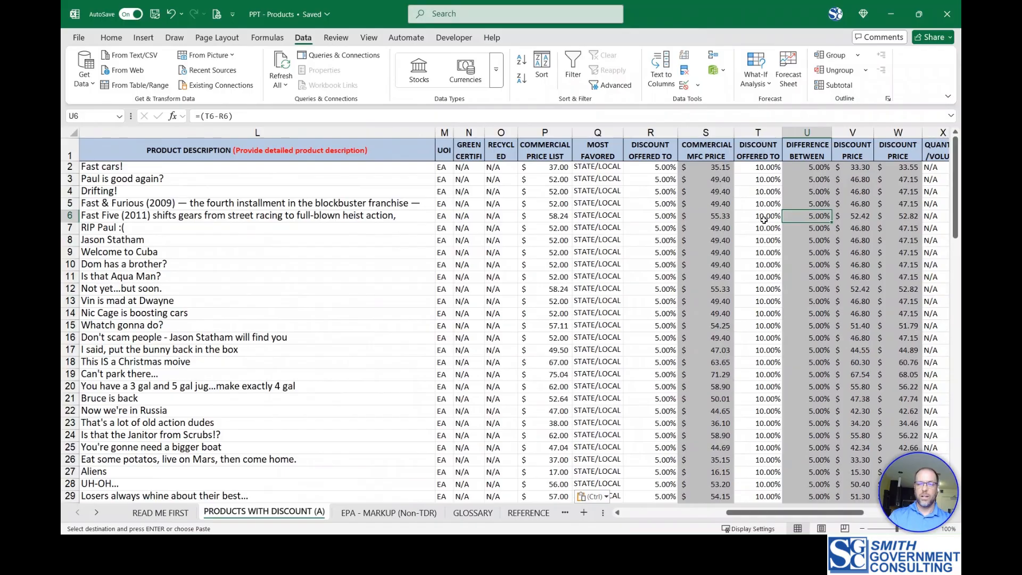
key("Right")
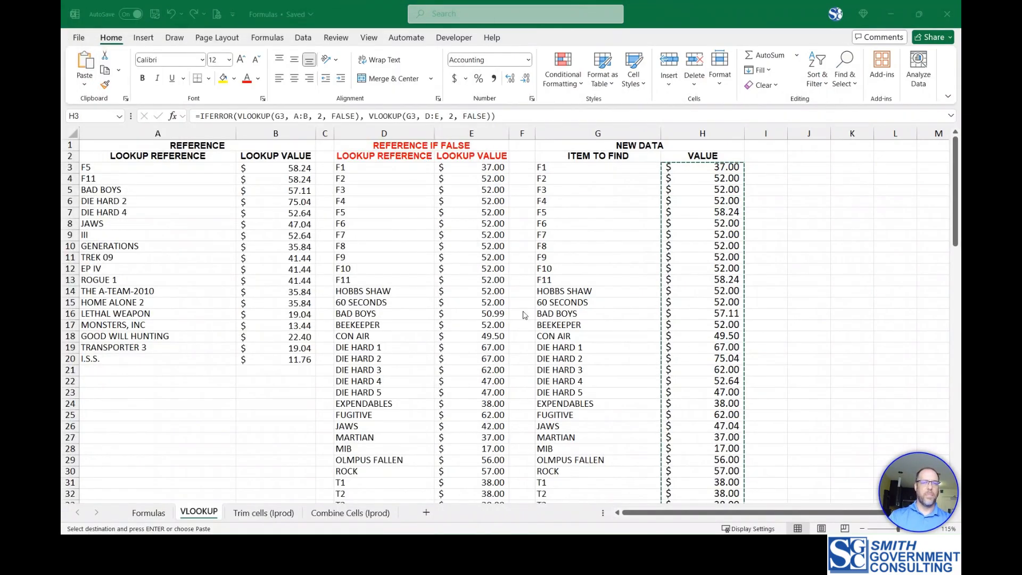
Replace all the LOOKUP VALUE entries B3:B20 in the VLOOKUP sheet's first reference table with "x", and check the lookup result for F11.
left_click(704, 170)
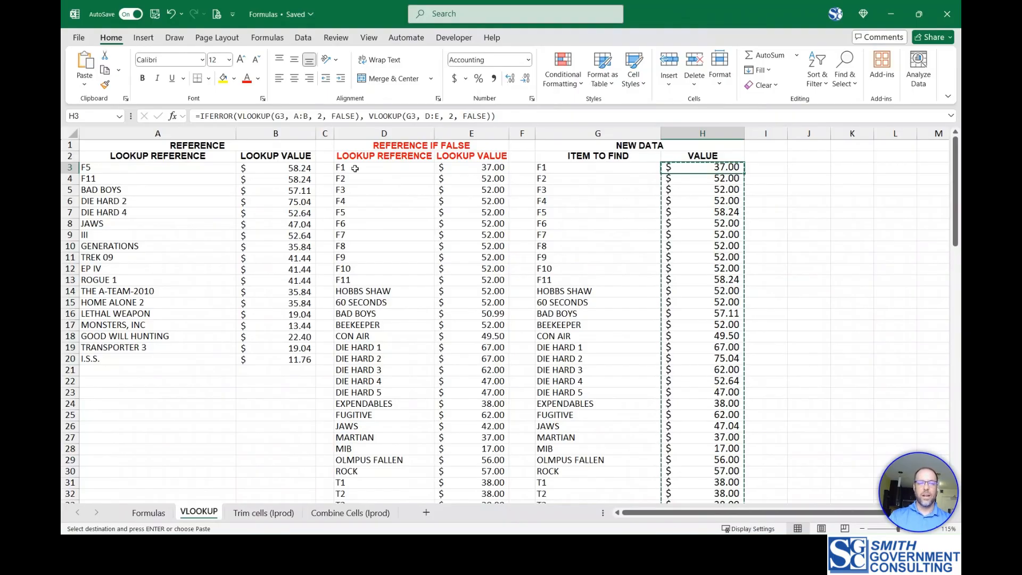
left_click(289, 168)
type("x")
left_click(286, 246)
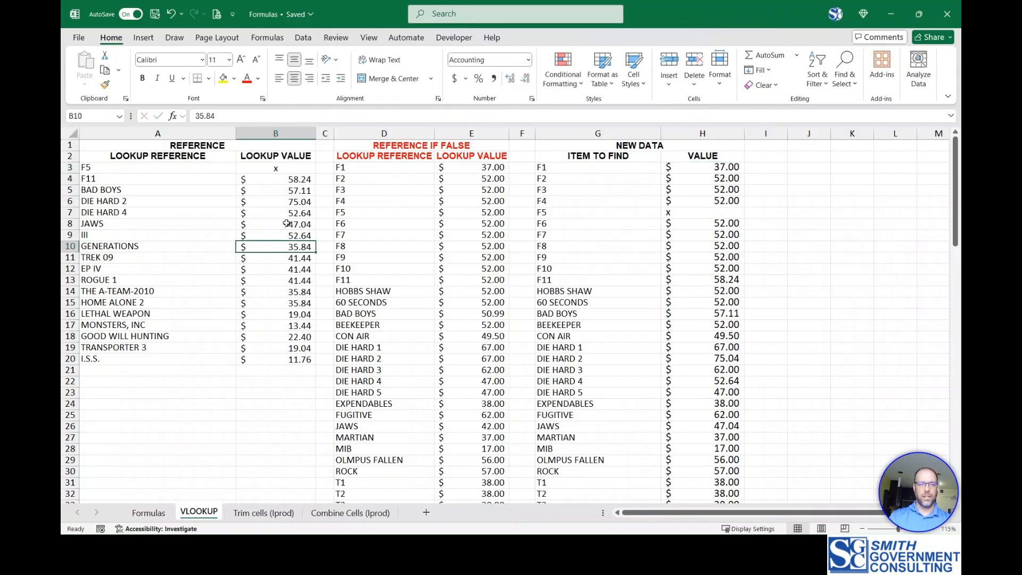
left_click_drag(295, 167, 296, 354)
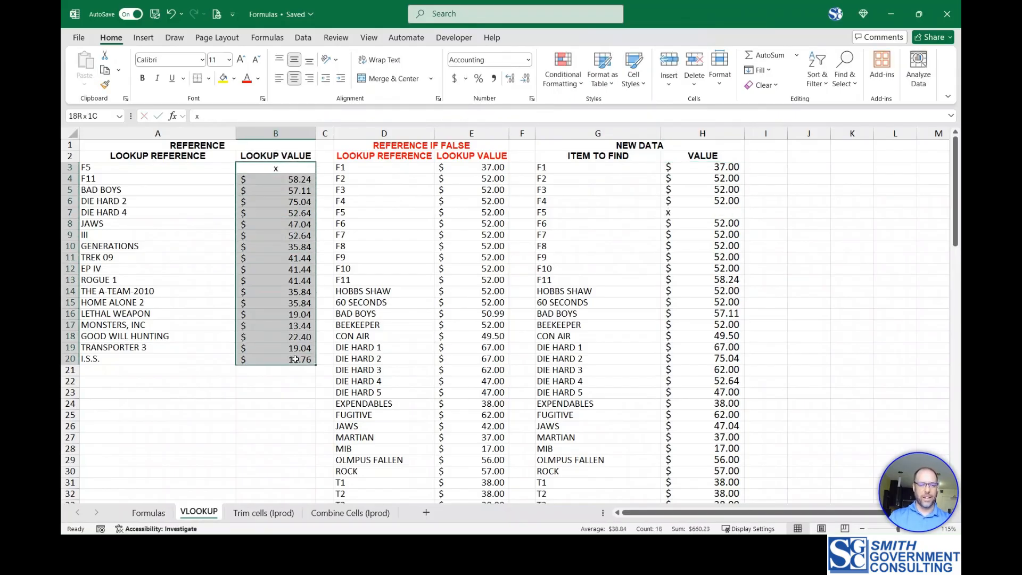
key("ctrl+v")
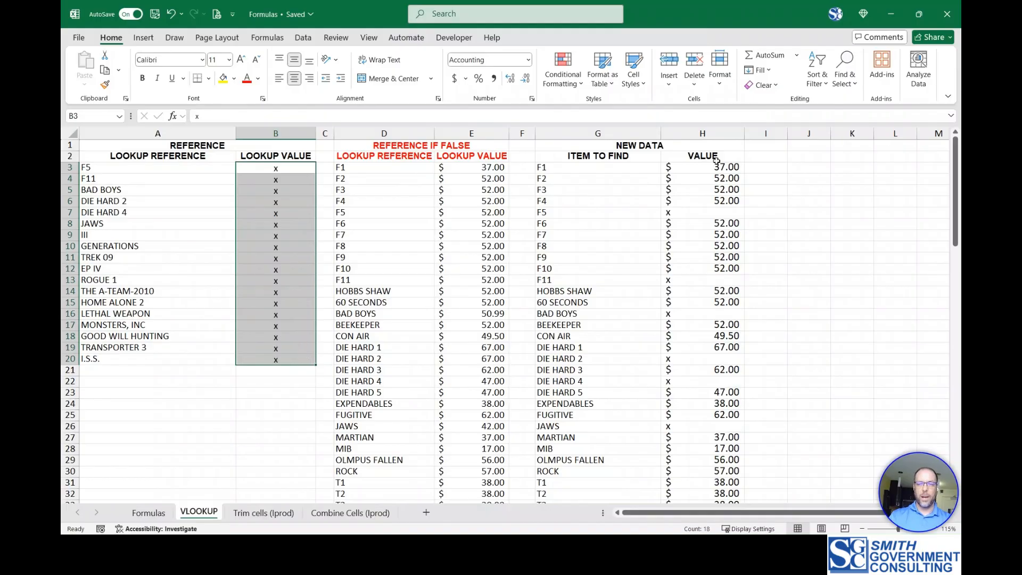
left_click(691, 281)
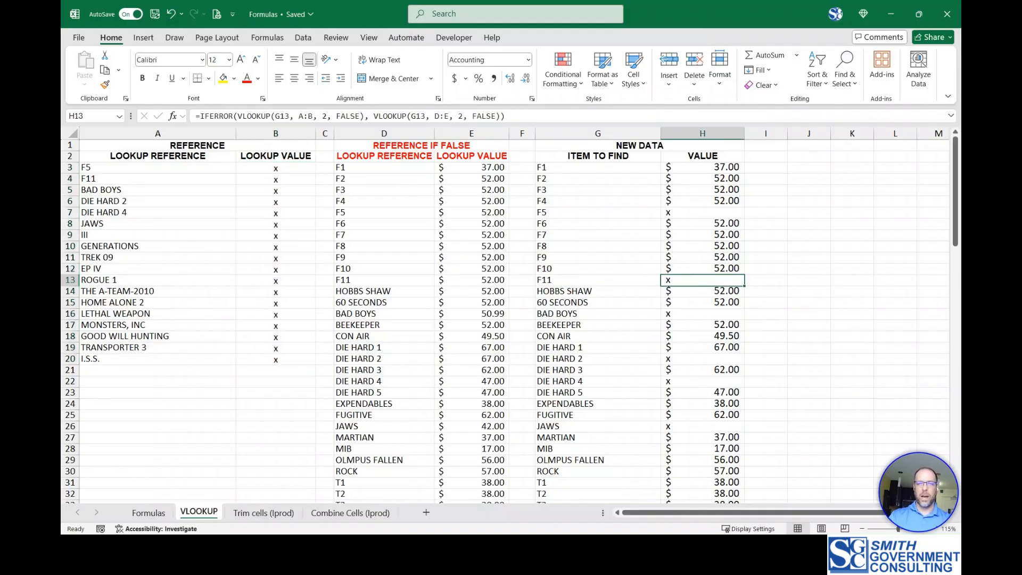
Insert a blank column before column A on PRODUCTS WITH DISCOUNT (A) and head it "changes".
left_click_drag(62, 230, 426, 2)
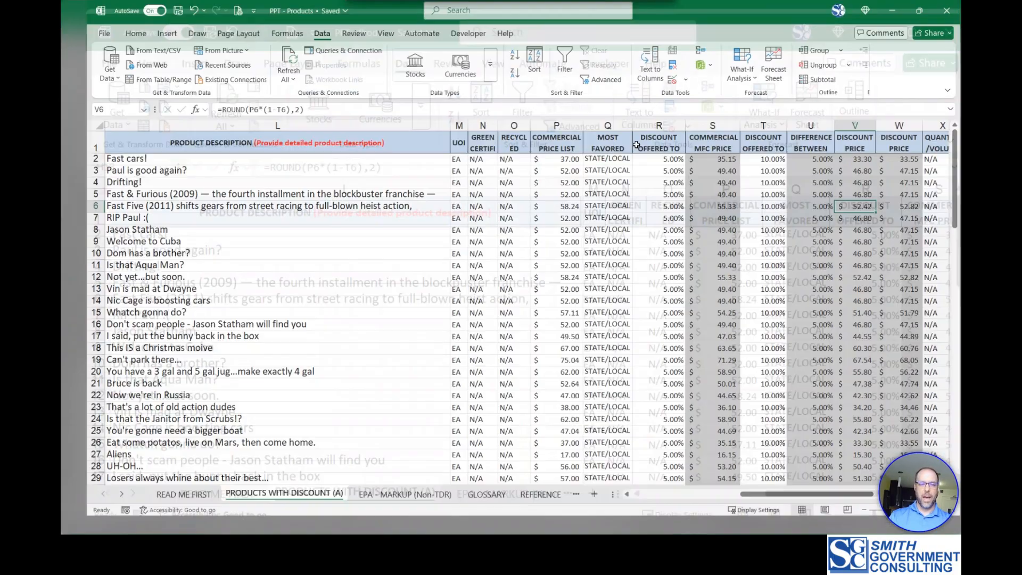
left_click(236, 226)
scroll(280, 214, "left", 11)
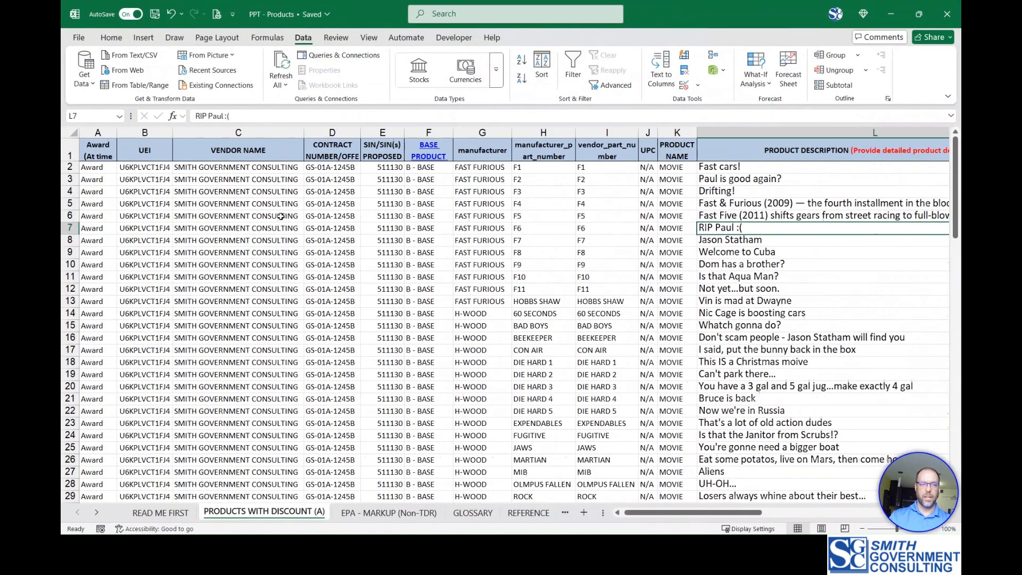
left_click(95, 131)
right_click(95, 131)
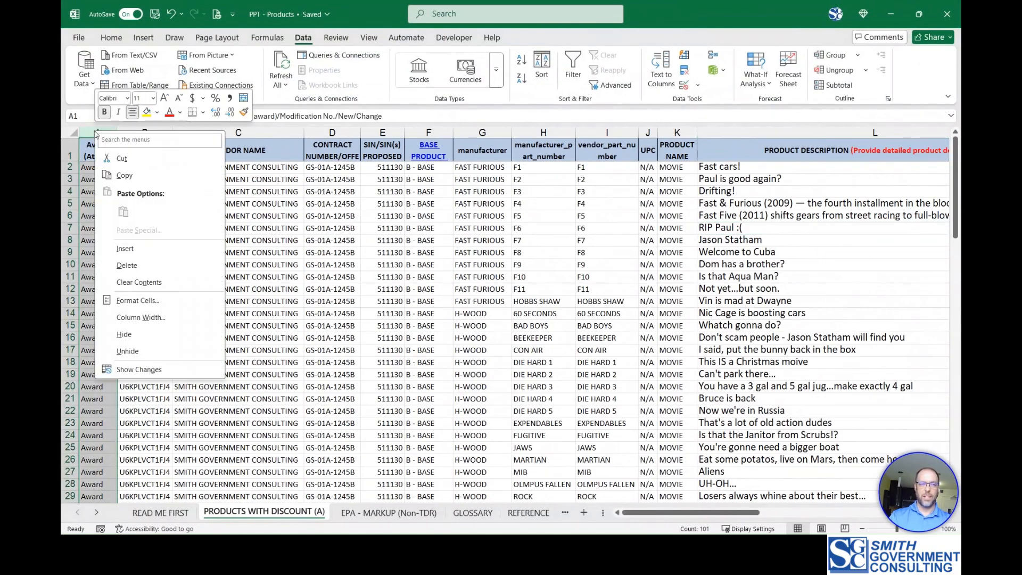
left_click(127, 253)
left_click(101, 144)
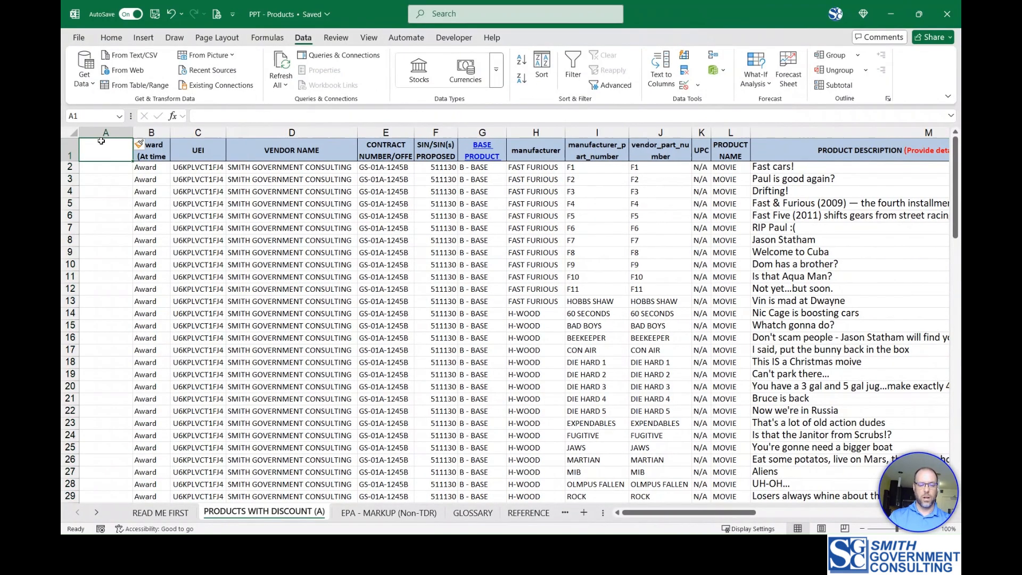
type("changes")
key("Return")
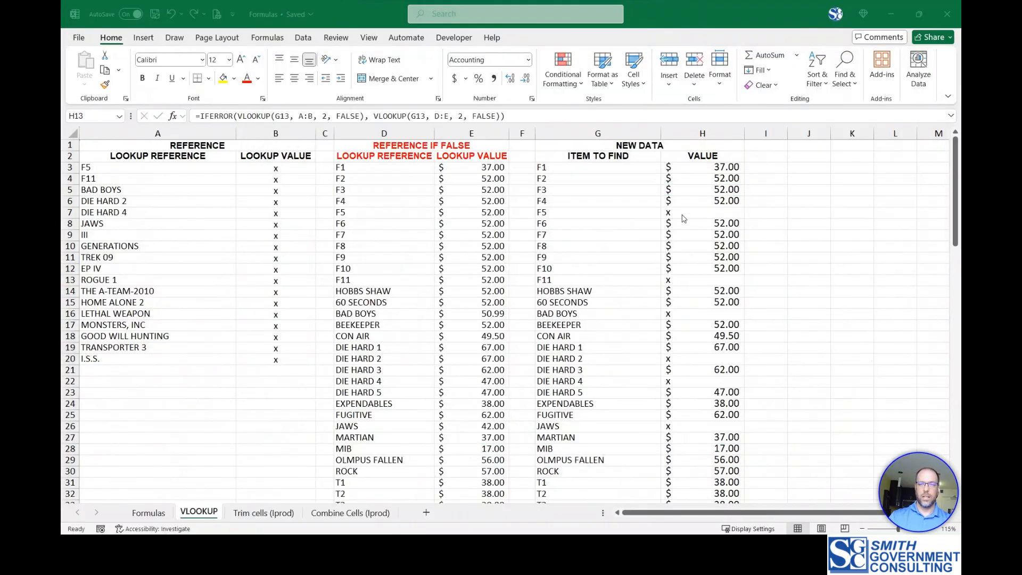
Copy the VLOOKUP sheet's VALUE results from H3 down and paste them as values into the "changes" column, starting at A2.
left_click(727, 171)
key("ctrl+shift+Down")
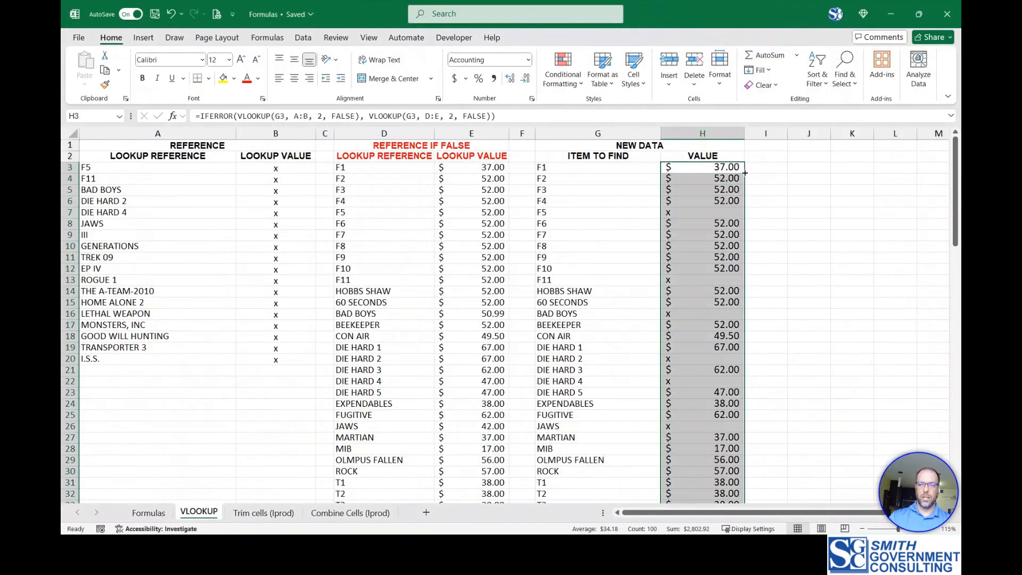
key("ctrl+c")
key("alt+Tab")
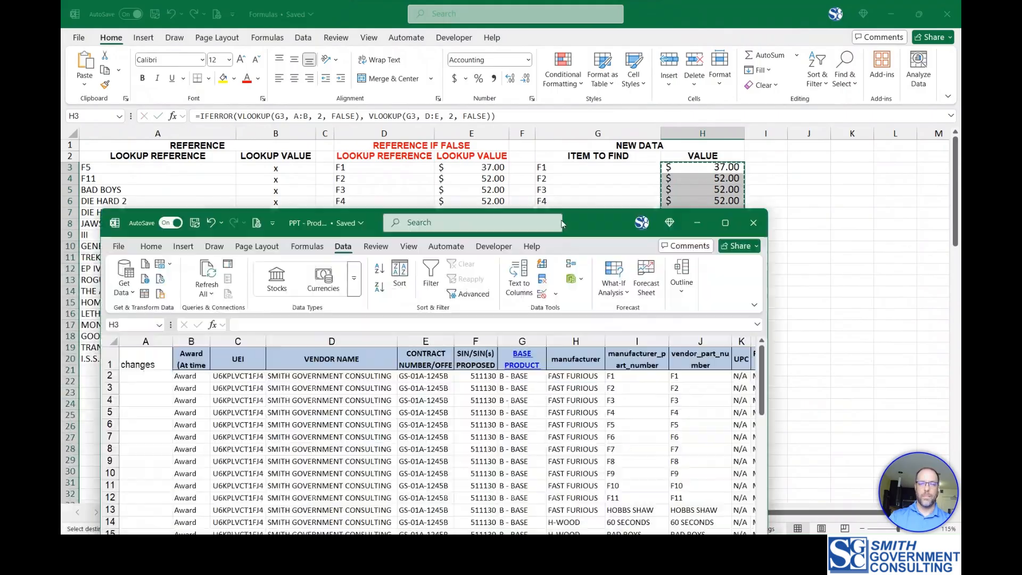
right_click(108, 168)
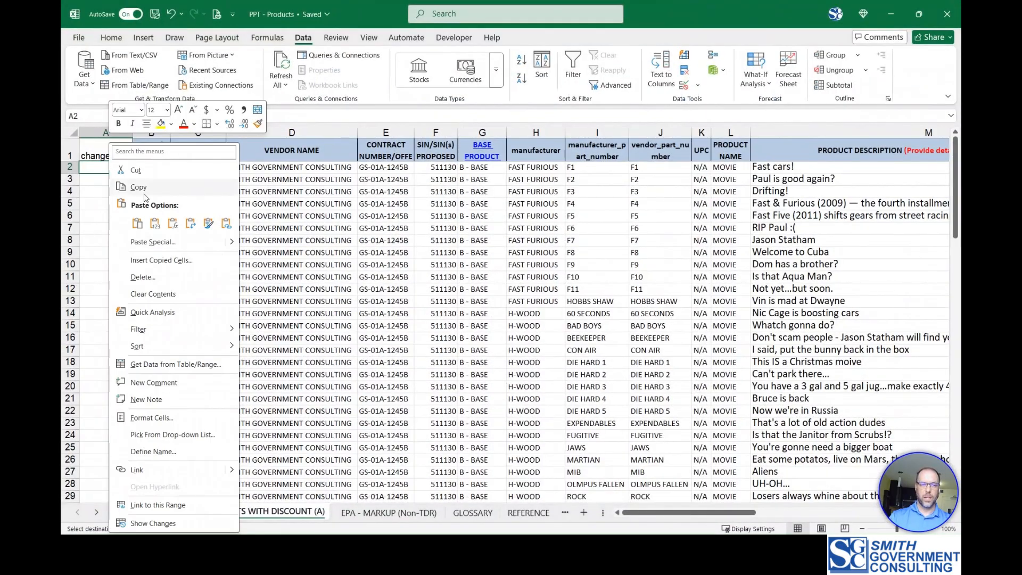
left_click(155, 222)
Add filters to the header row of PRODUCTS WITH DISCOUNT (A) and filter the "changes" column to show only "x".
left_click(71, 154)
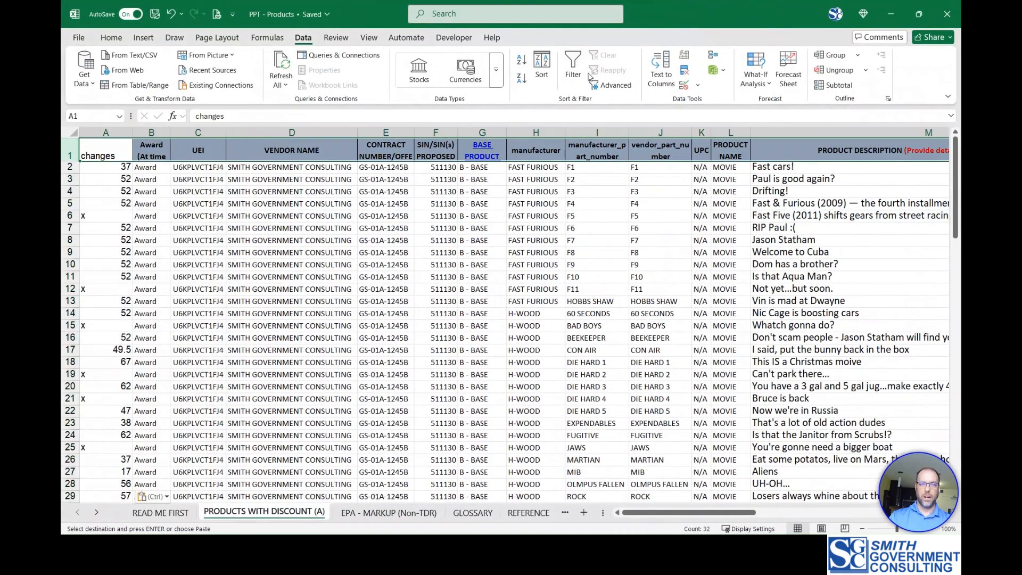
left_click(573, 69)
left_click(126, 156)
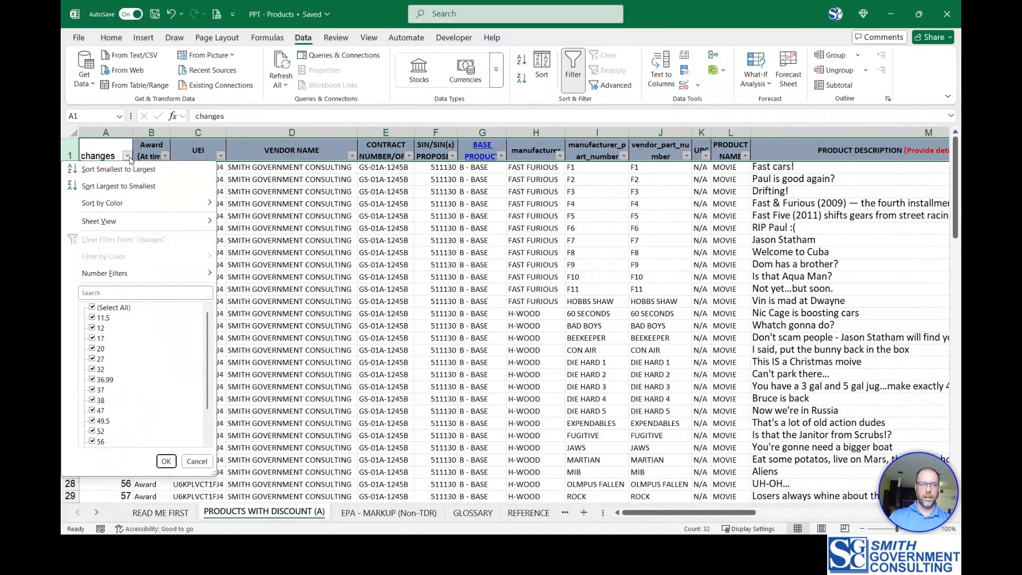
left_click(113, 308)
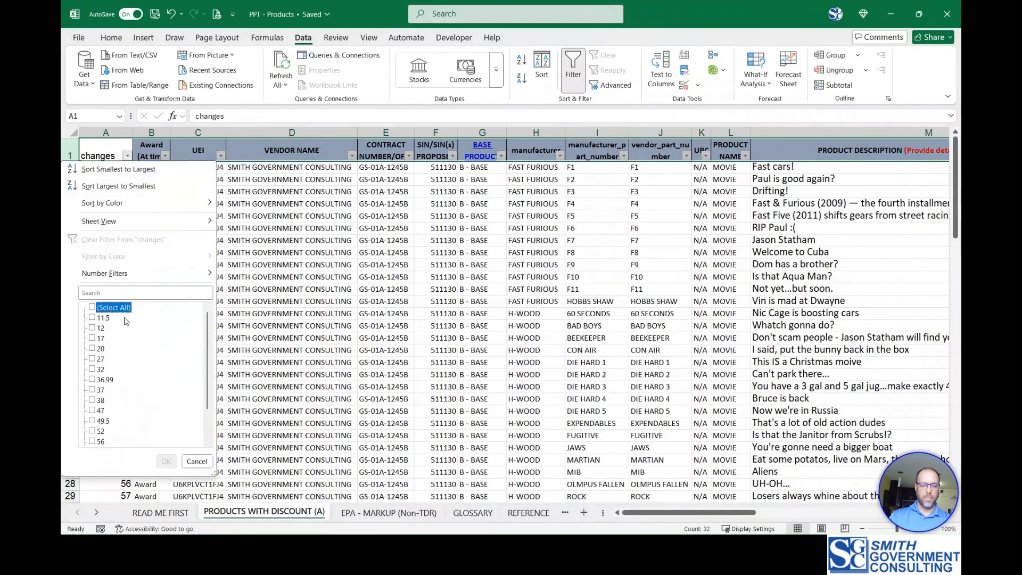
key("End")
left_click(93, 442)
left_click(166, 461)
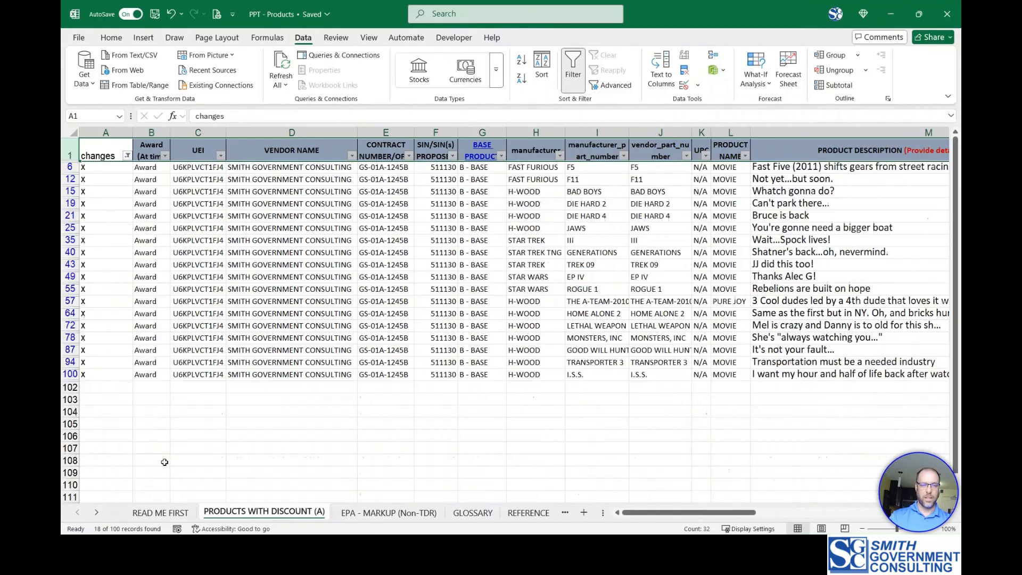
Check the count of filtered rows and compare their commercial price list sum with the new prices on EPA - MARKUP (Non-TDR).
left_click_drag(213, 167, 203, 374)
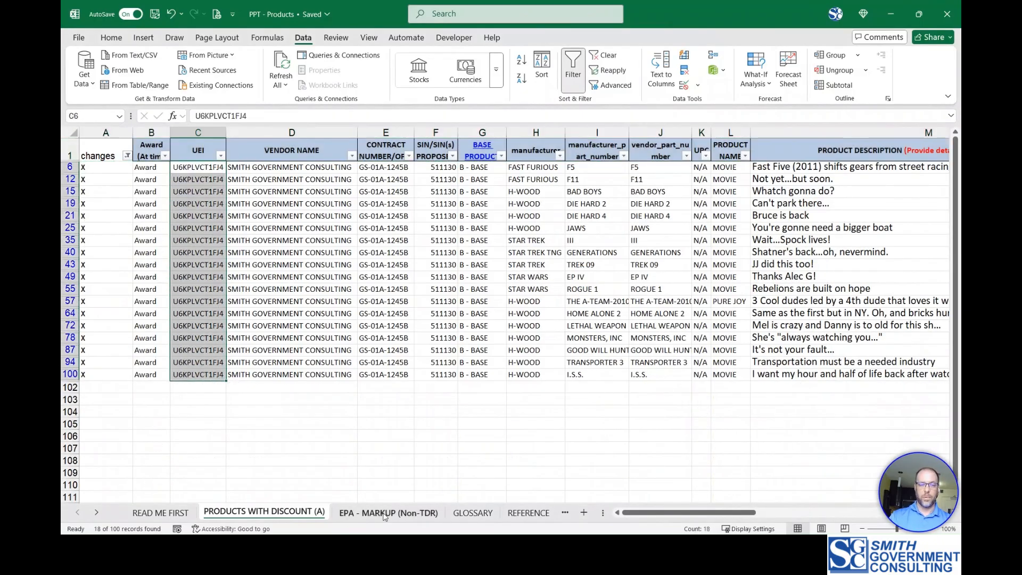
scroll(649, 238, "right", 6)
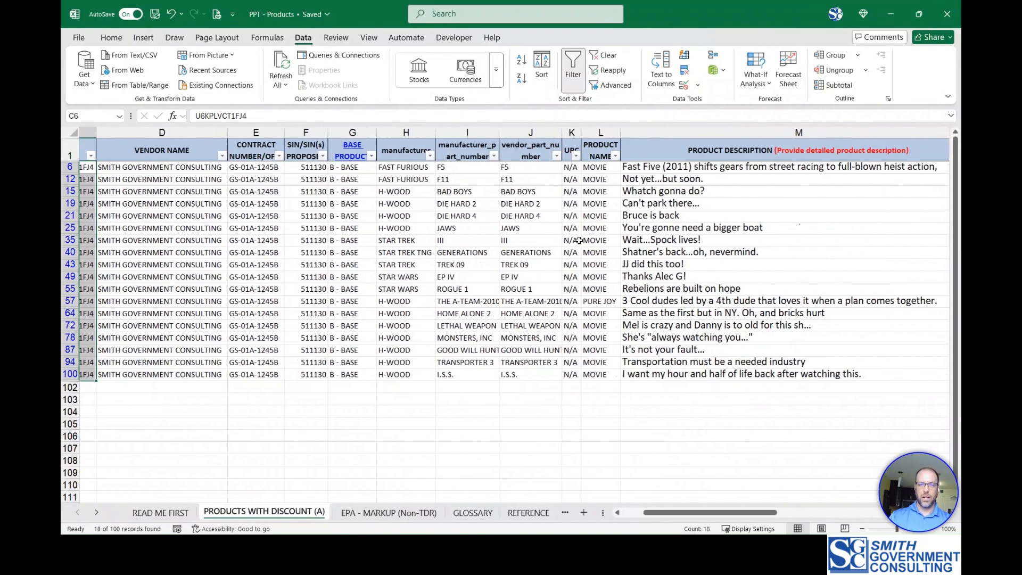
scroll(582, 235, "right", 1)
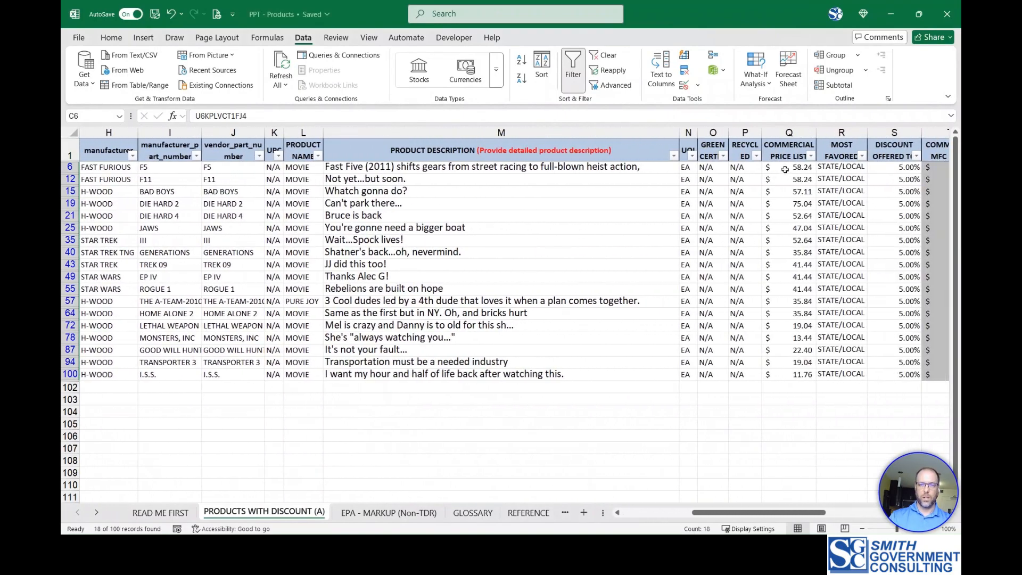
left_click_drag(788, 167, 780, 373)
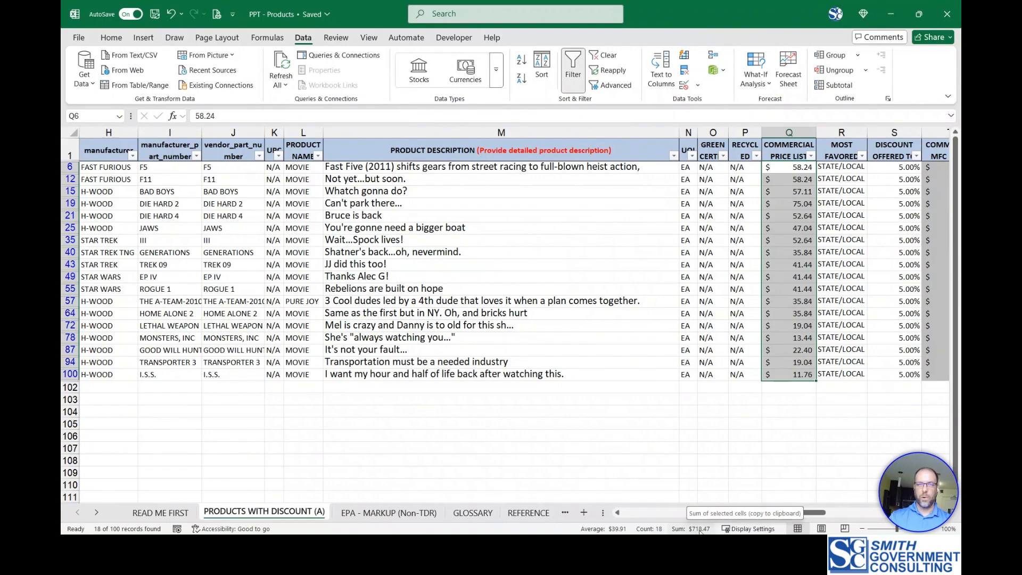
left_click(367, 508)
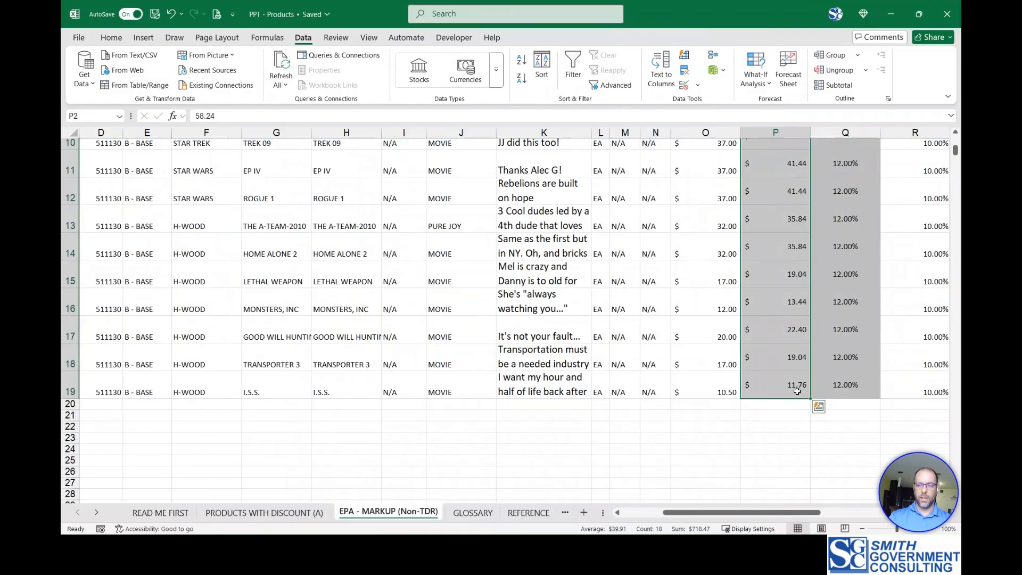
Select the new commercial prices in P2:P19 on EPA - MARKUP (Non-TDR) to recheck their count and sum.
left_click(768, 386)
scroll(768, 385, "up", 3)
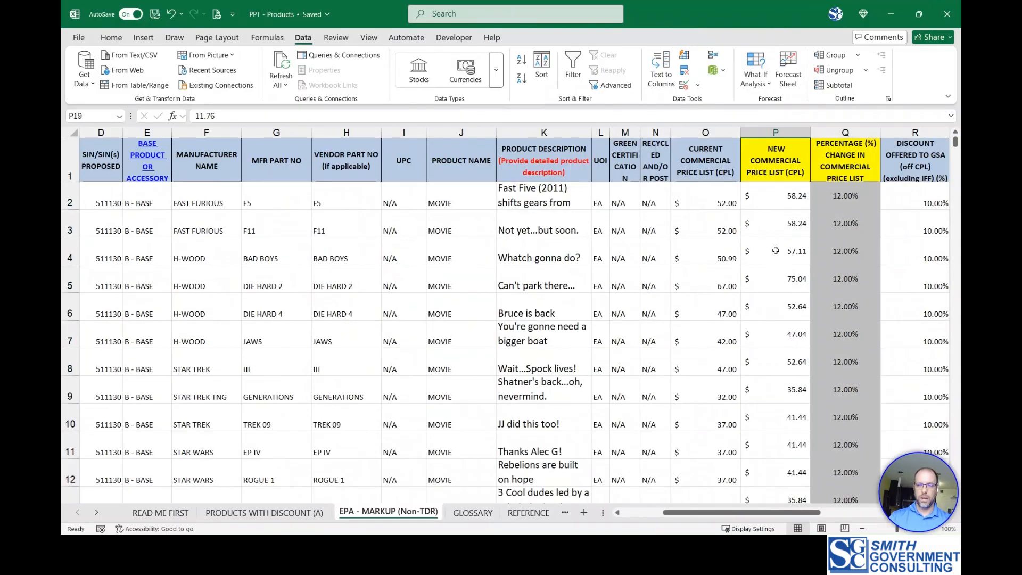
left_click(783, 196)
key("Caps_Lock")
scroll(777, 213, "down", 3)
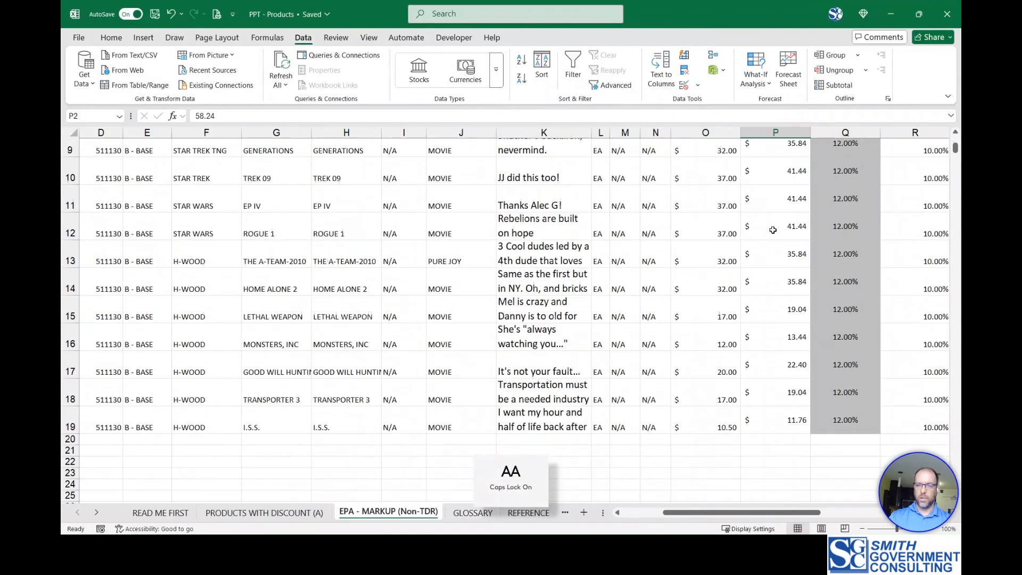
left_click(780, 394, "shift")
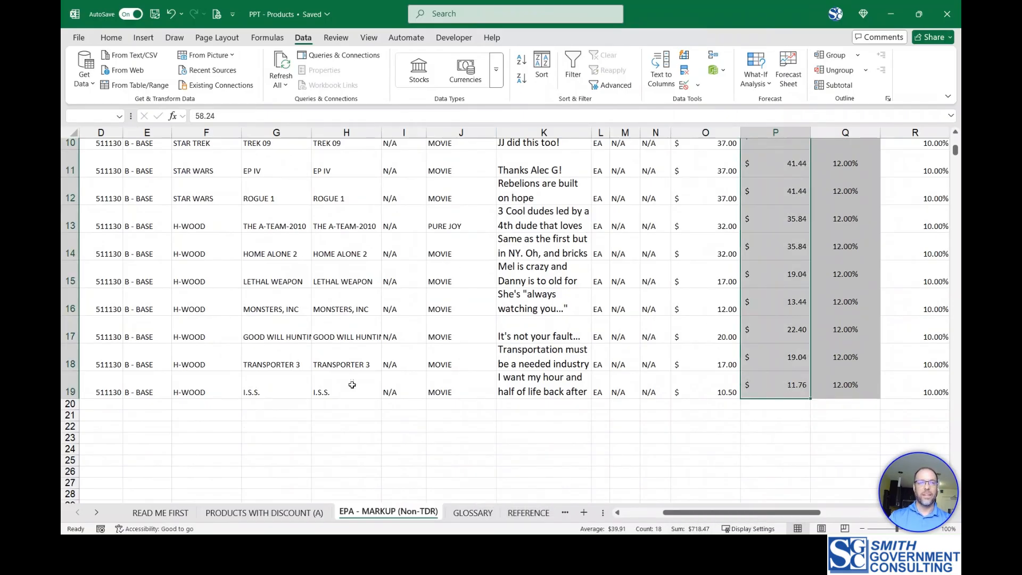
Apply a Duplicate Values conditional formatting rule to the whole MFR PART NO column on EPA - MARKUP (Non-TDR).
scroll(438, 236, "up", 3)
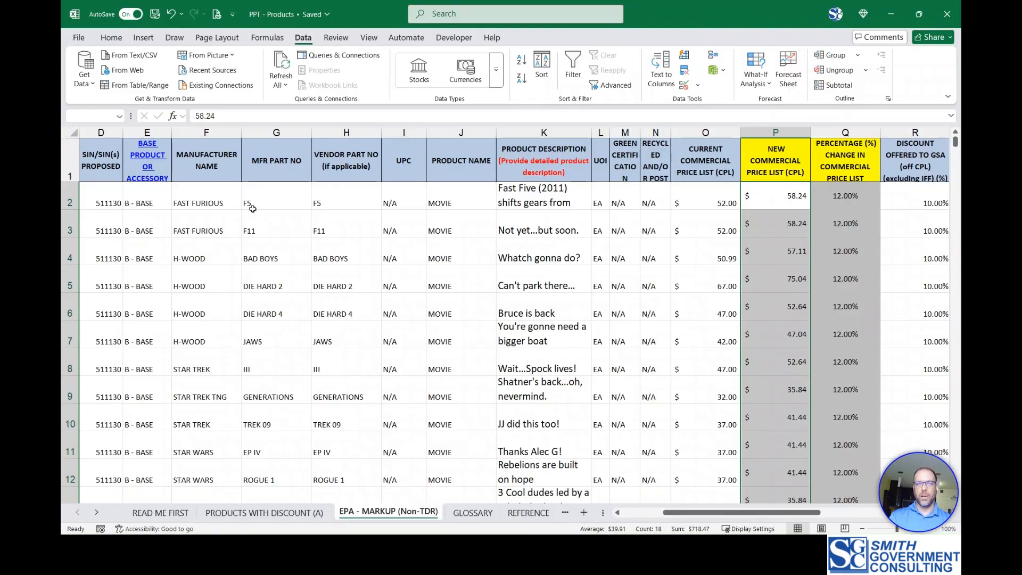
left_click(277, 133)
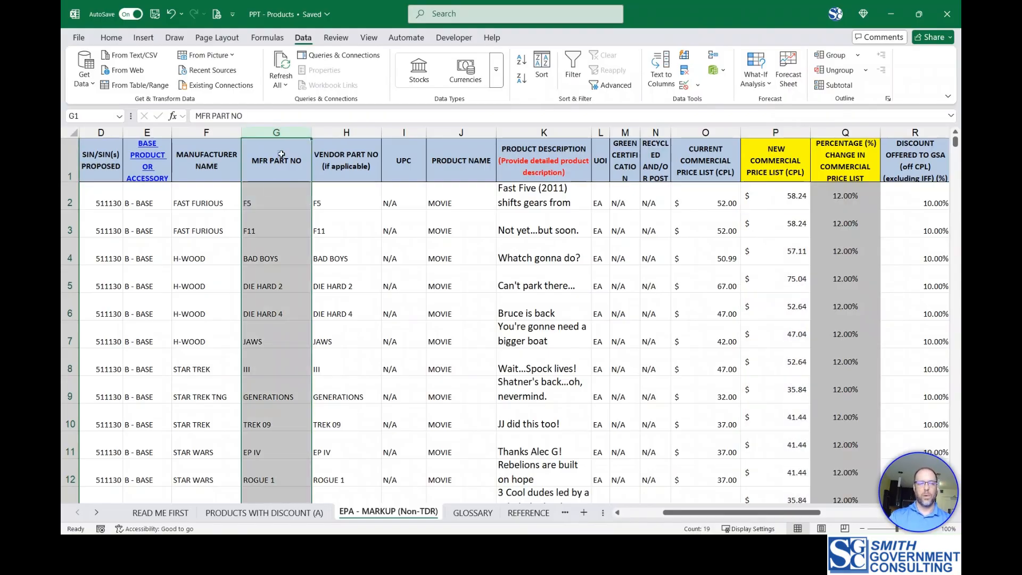
left_click(112, 37)
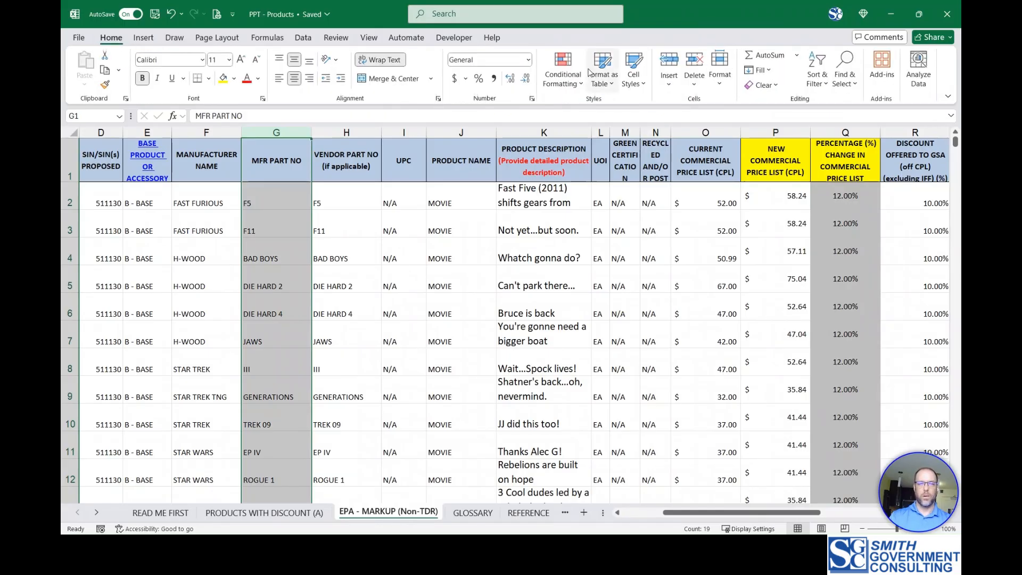
left_click(577, 85)
mouse_move(604, 107)
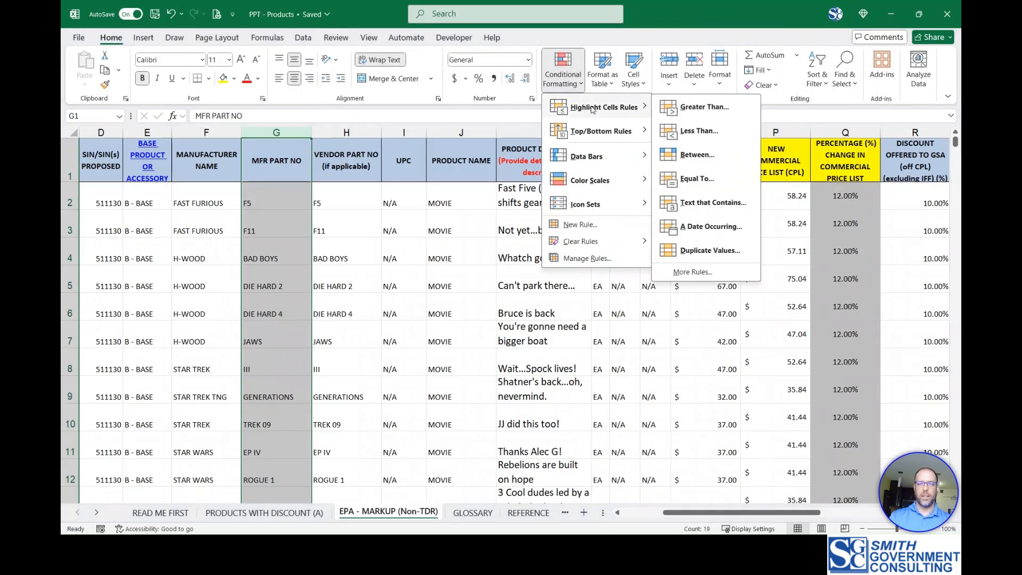
left_click(724, 257)
left_click(743, 341)
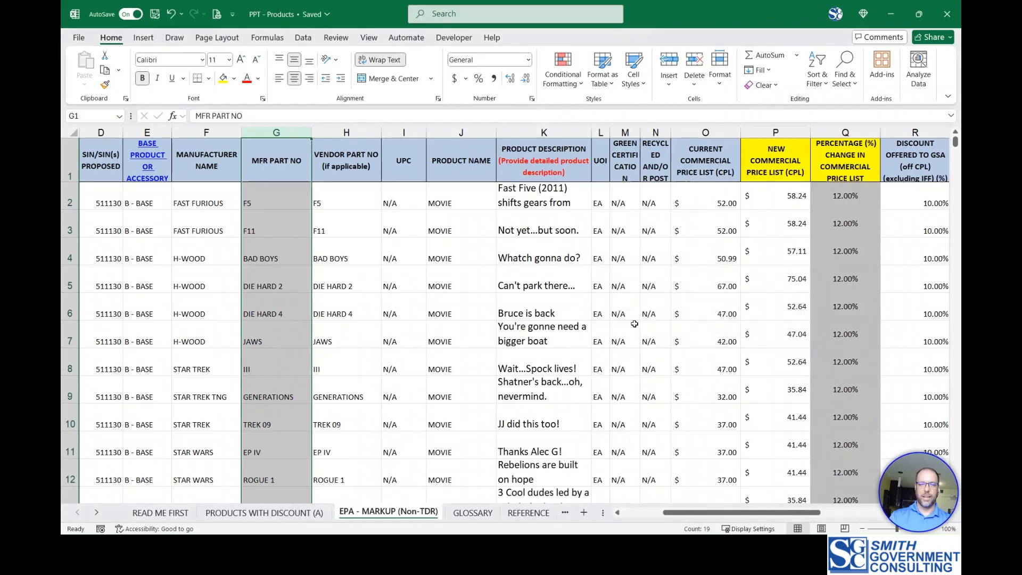
Enter the test part number "F5" in G20 below the MFR PART NO list and check the duplicate highlighting against G2.
scroll(280, 227, "down", 3)
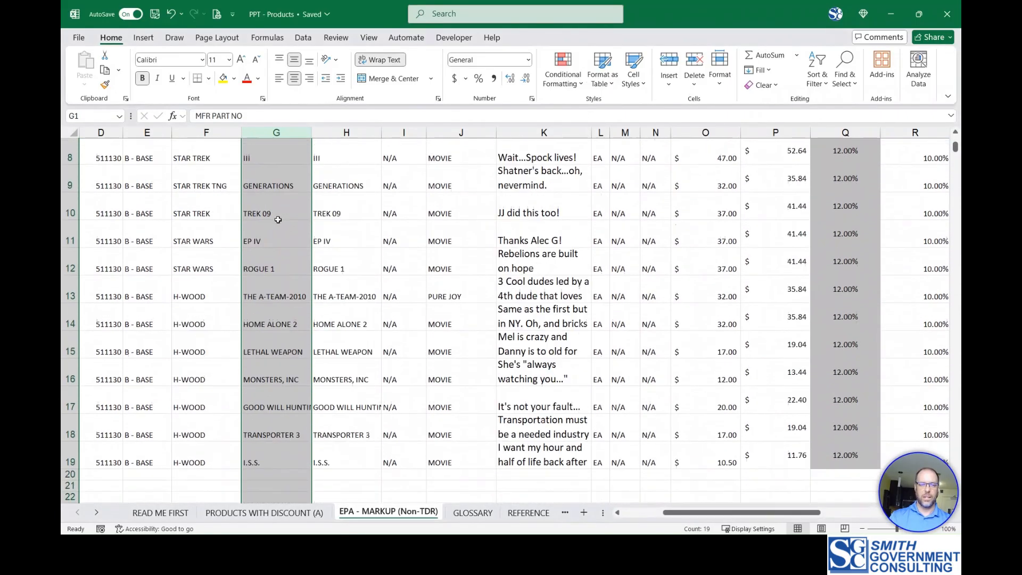
scroll(281, 226, "down", 1)
left_click(263, 371)
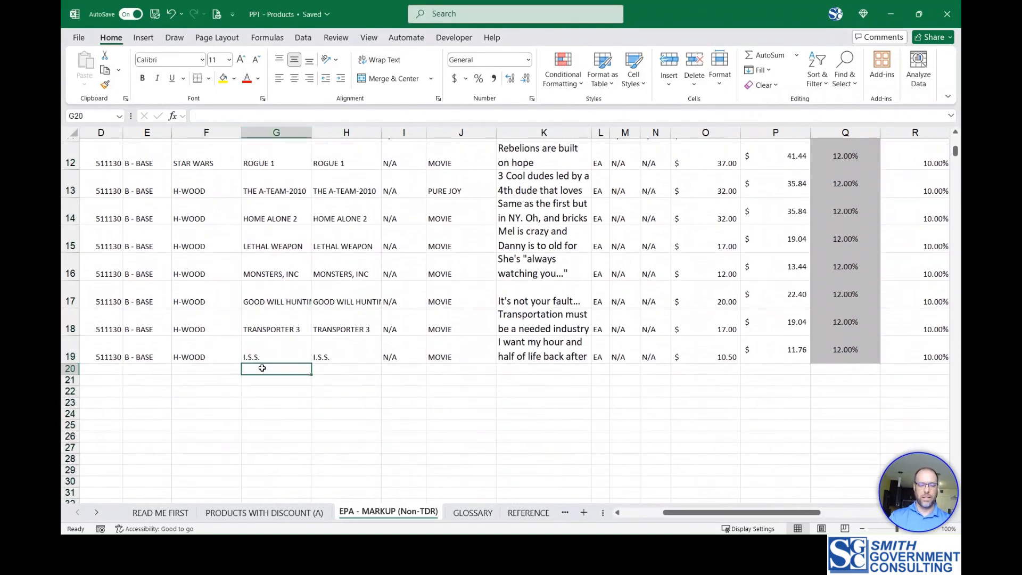
type("F5")
left_click(397, 354)
left_click(281, 371)
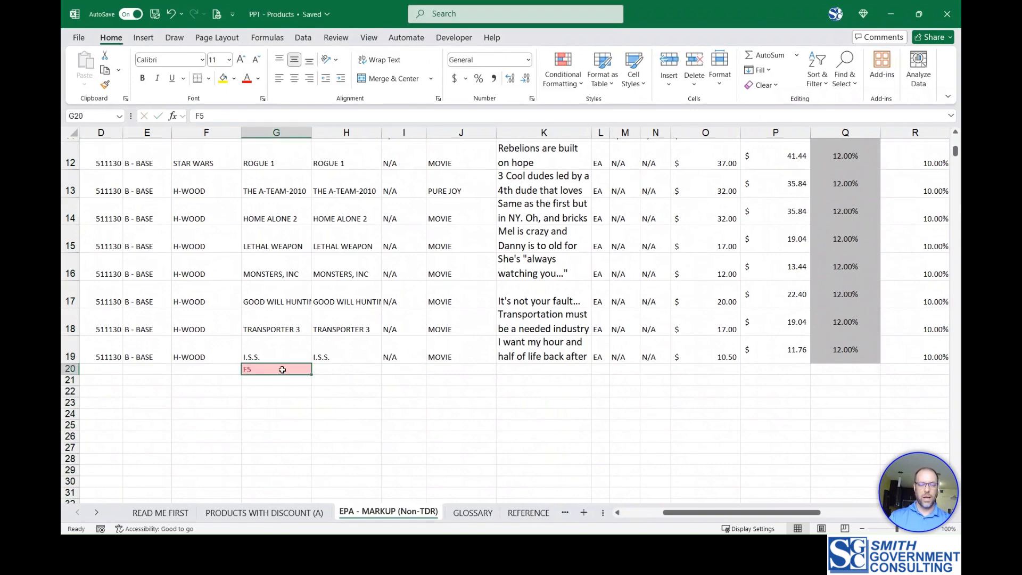
scroll(291, 356, "up", 3)
scroll(290, 354, "up", 1)
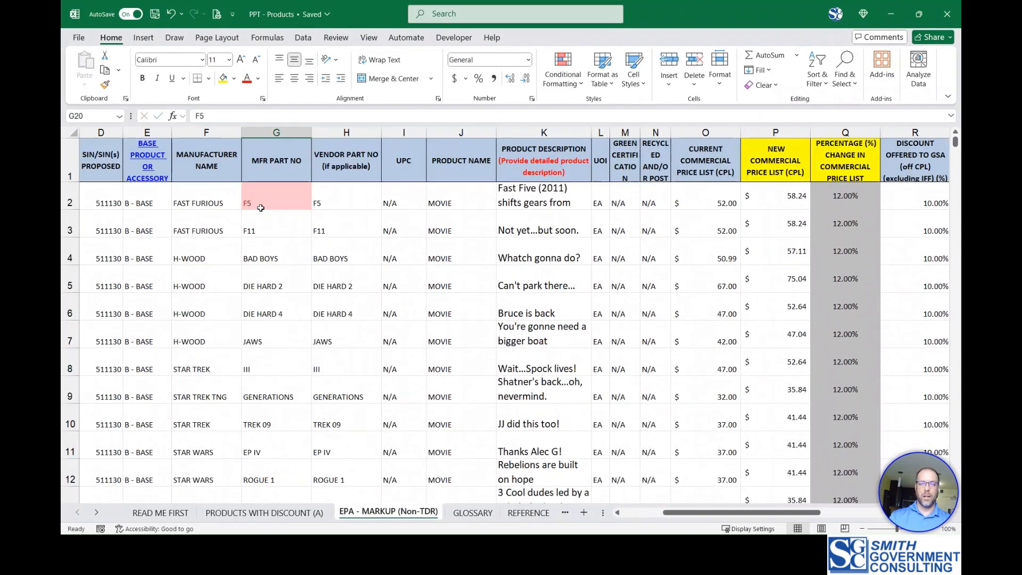